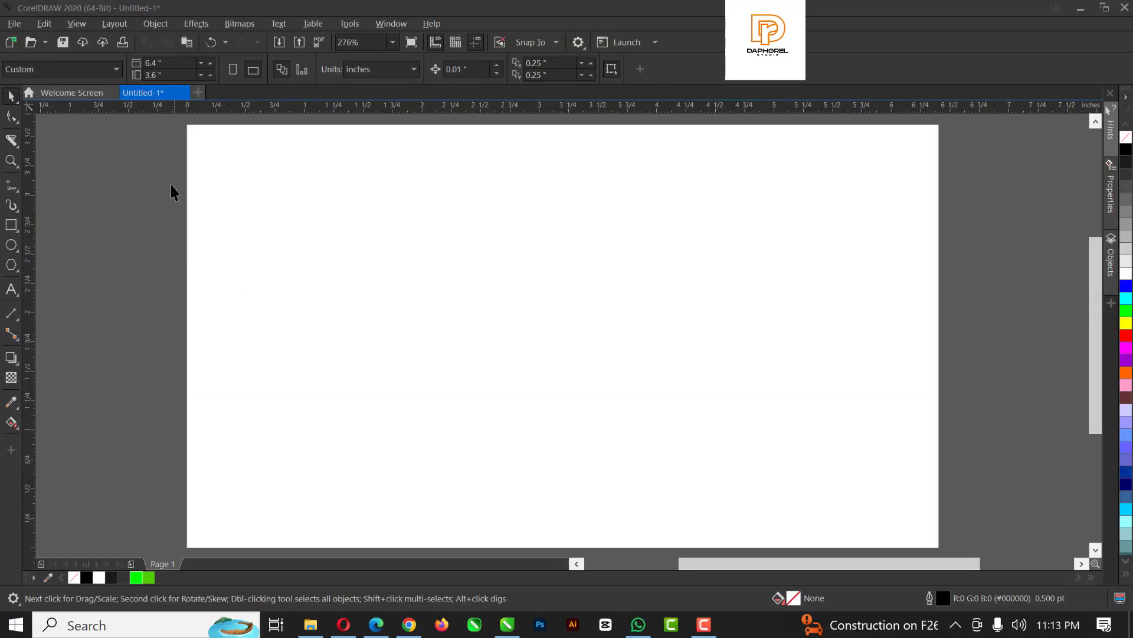
- Cover the 6.4 by 3.6 inch page with a page-sized rectangle filled solid black
left_click(172, 64)
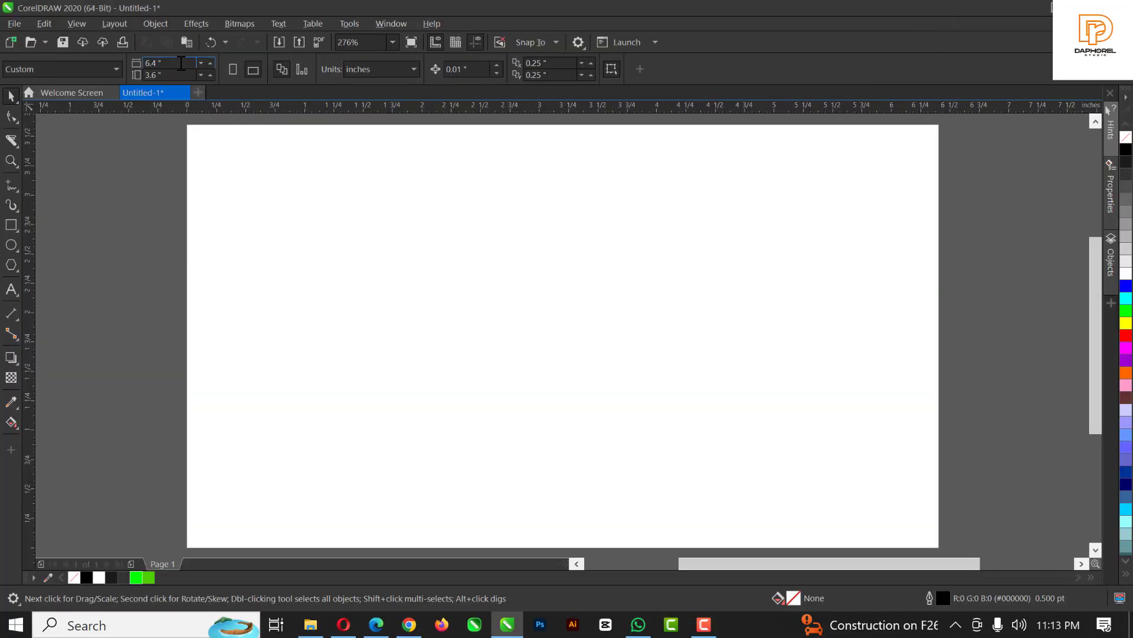
left_click_drag(180, 64, 145, 74)
left_click(198, 180)
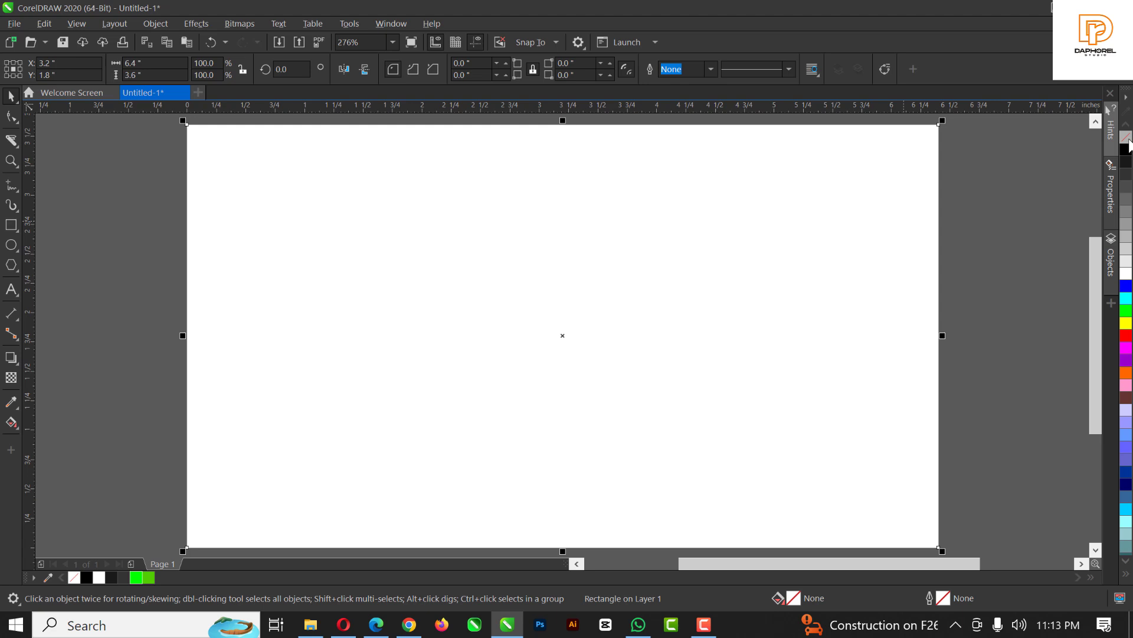
left_click(1126, 150)
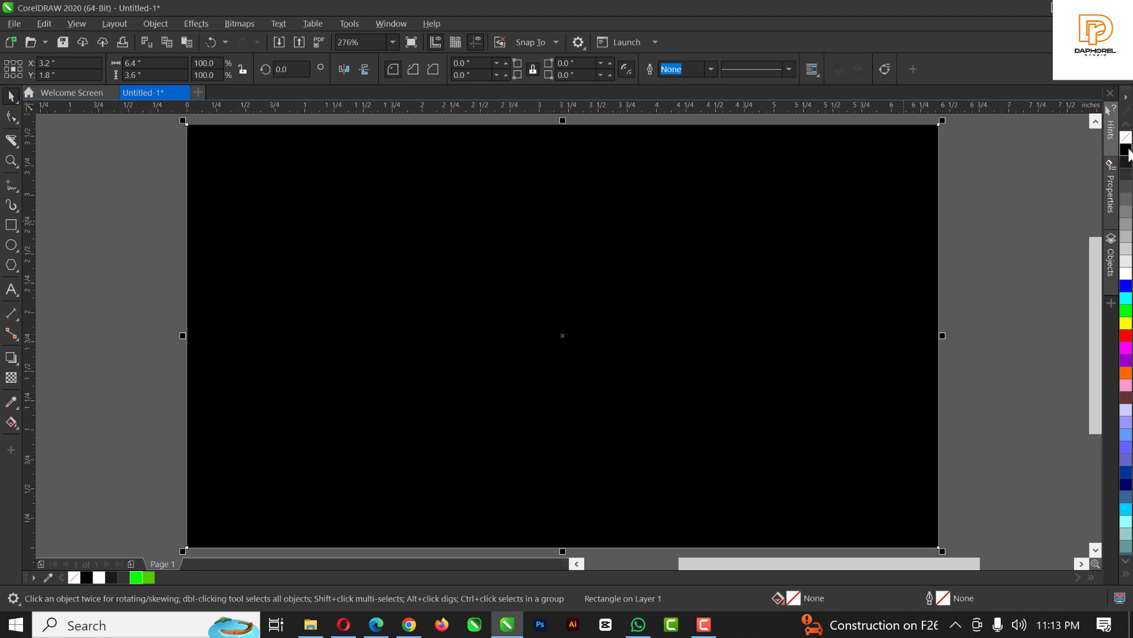
- Add the text SLICED on the page and fill it white
left_click(12, 293)
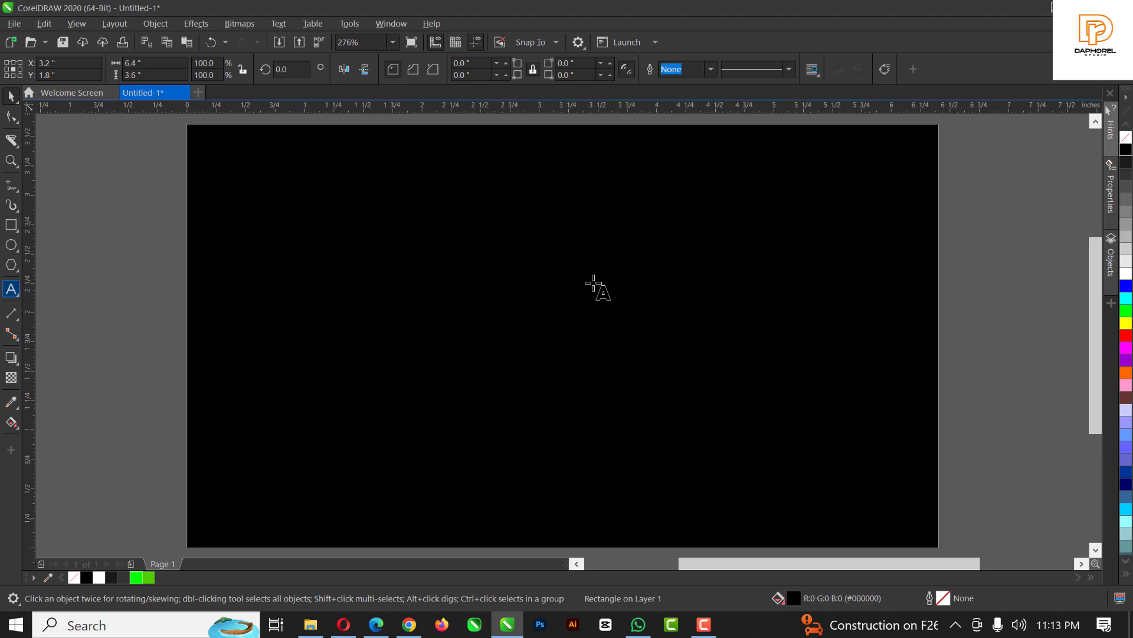
left_click(459, 335)
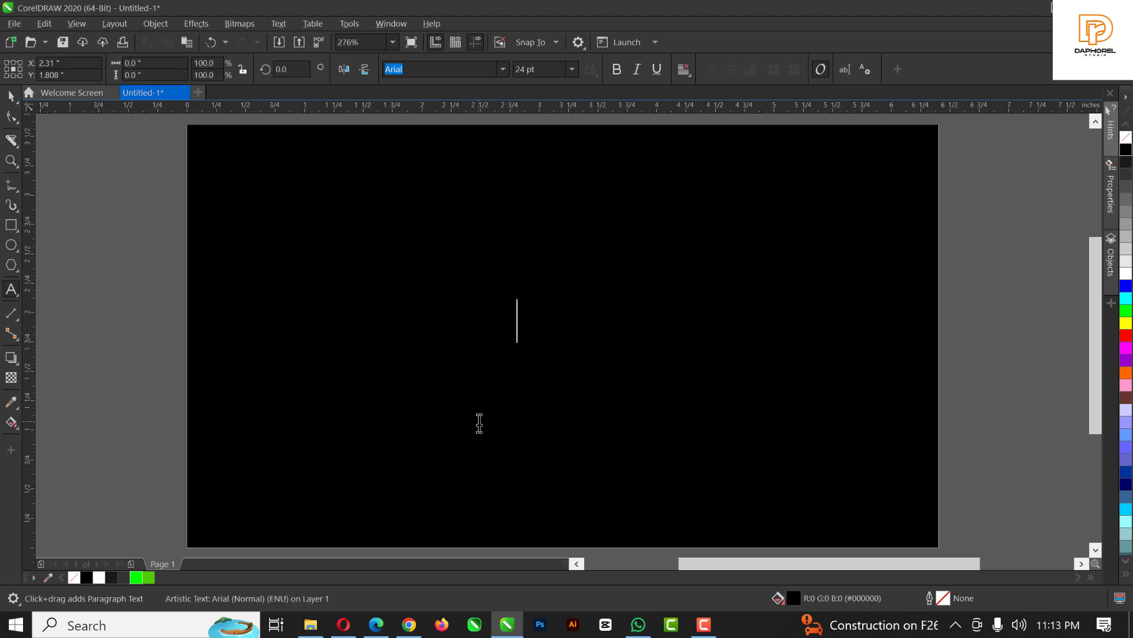
key("ctrl+space")
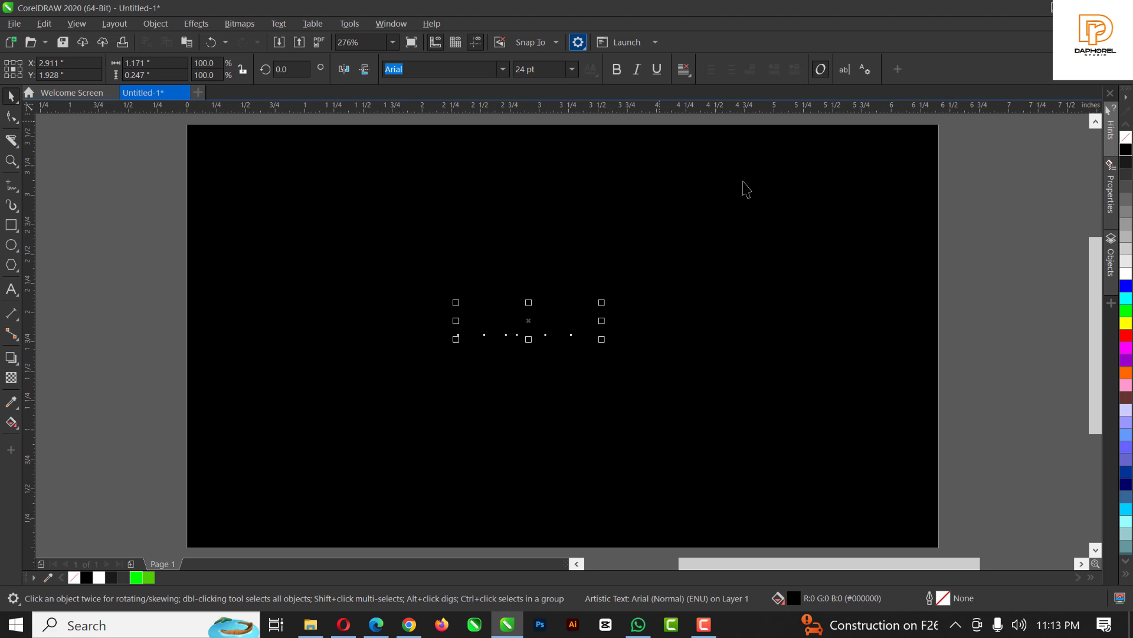
left_click(1126, 273)
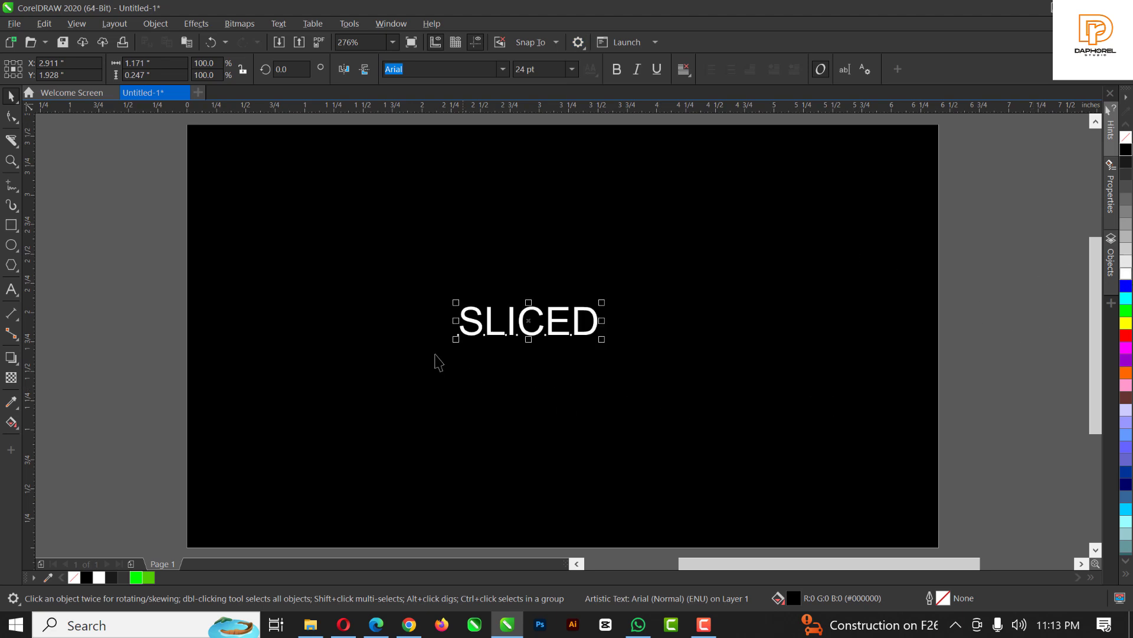
- Set SLICED to Built Titling Rg, enlarge it to about 112 pt, and centre it
left_click(503, 70)
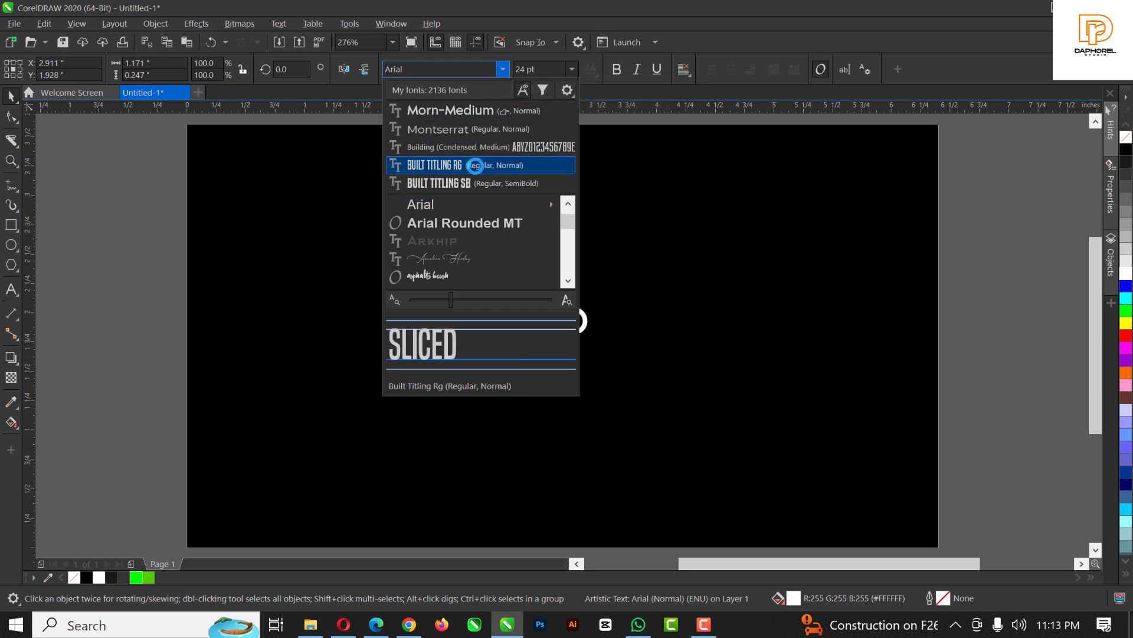
left_click(475, 165)
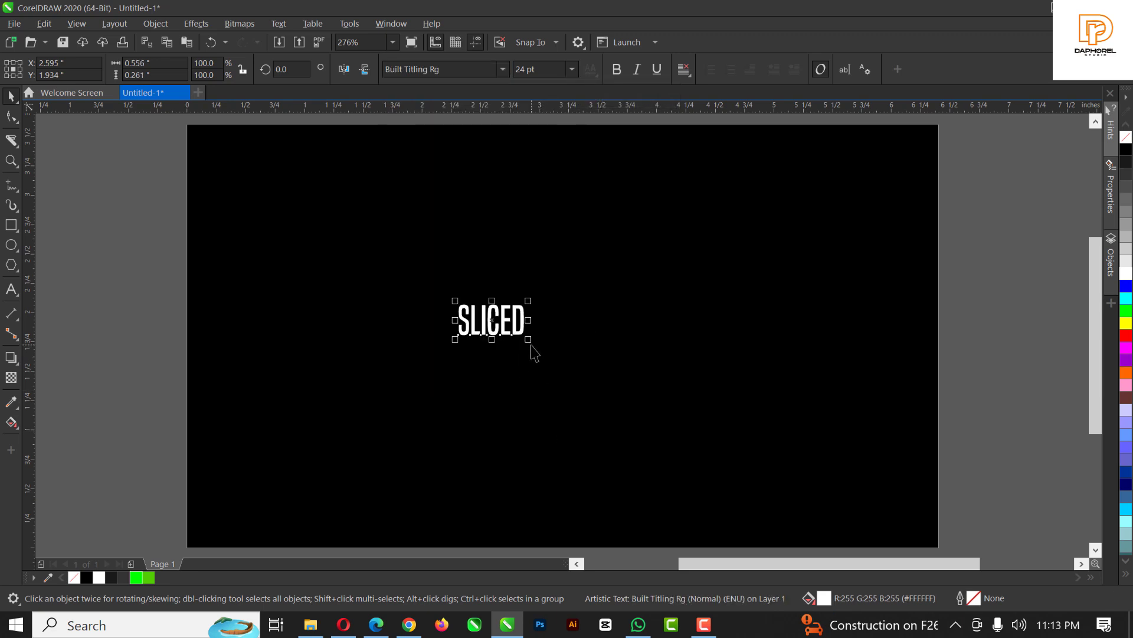
left_click_drag(528, 340, 766, 493)
key("p")
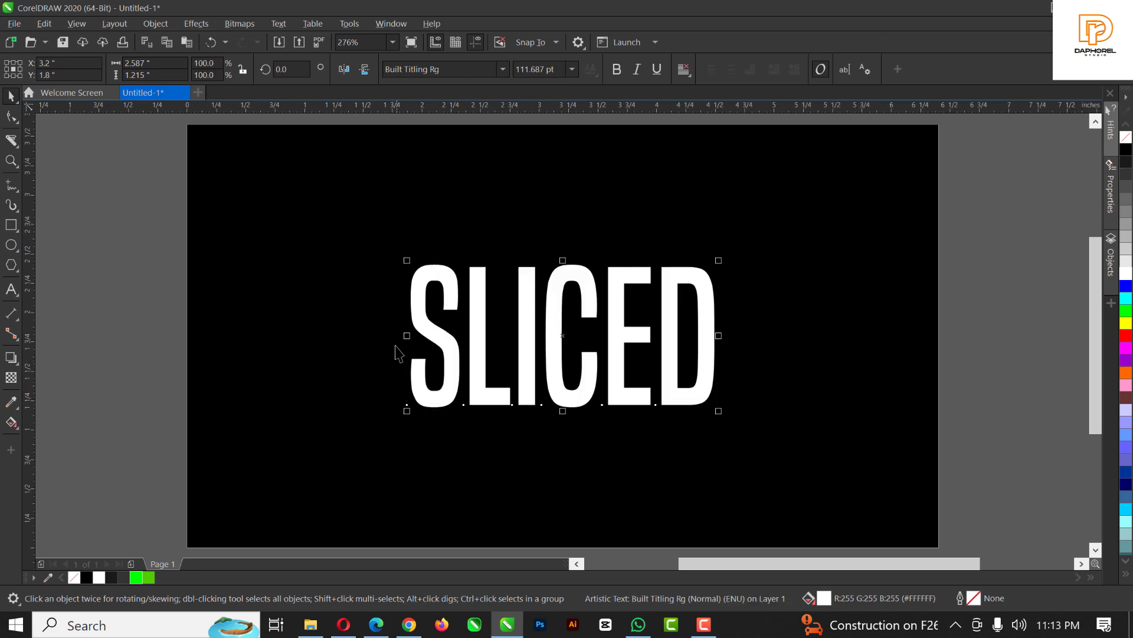
scroll(395, 353, "down", 2)
scroll(397, 337, "up", 2)
- Use the Shape tool's spacing handle to pull SLICED's letters closer together
left_click(12, 115)
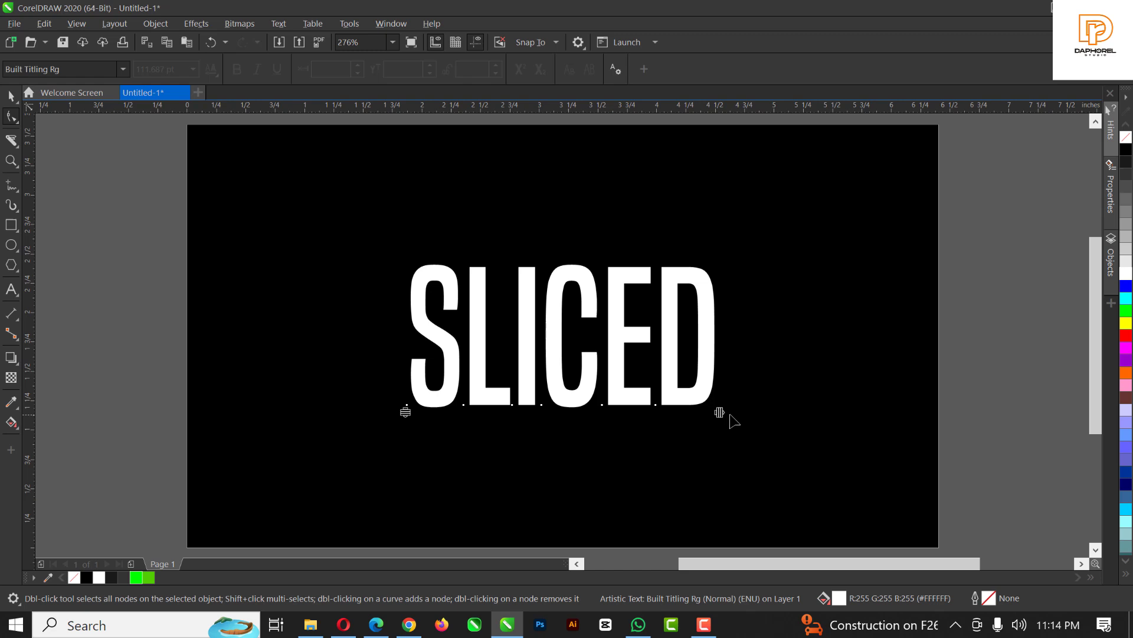
left_click_drag(719, 412, 686, 418)
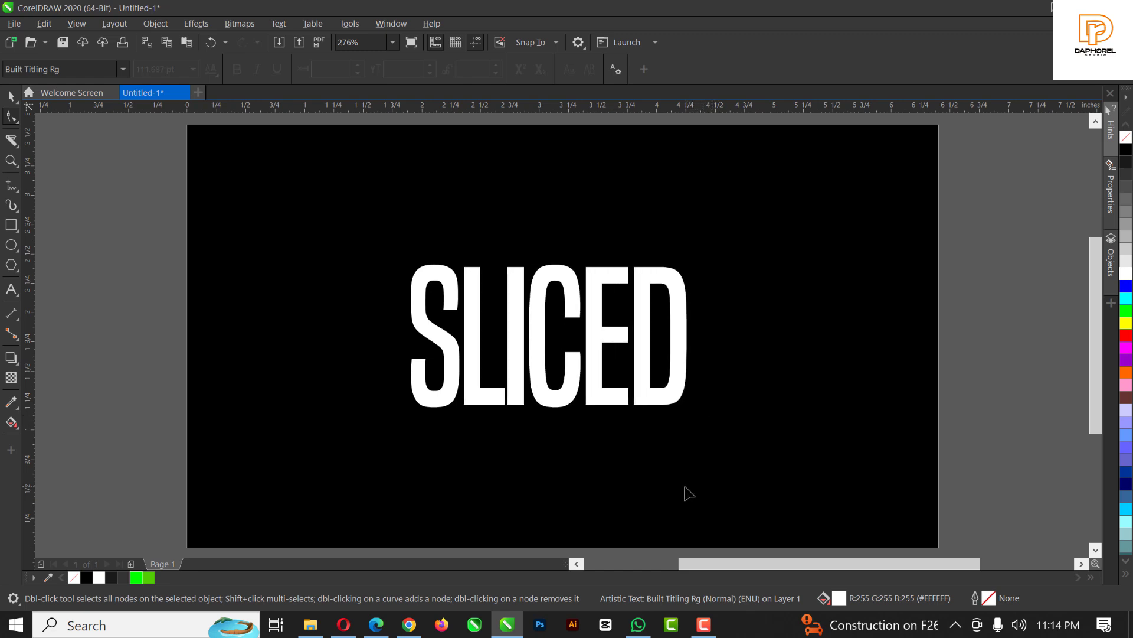
key("space")
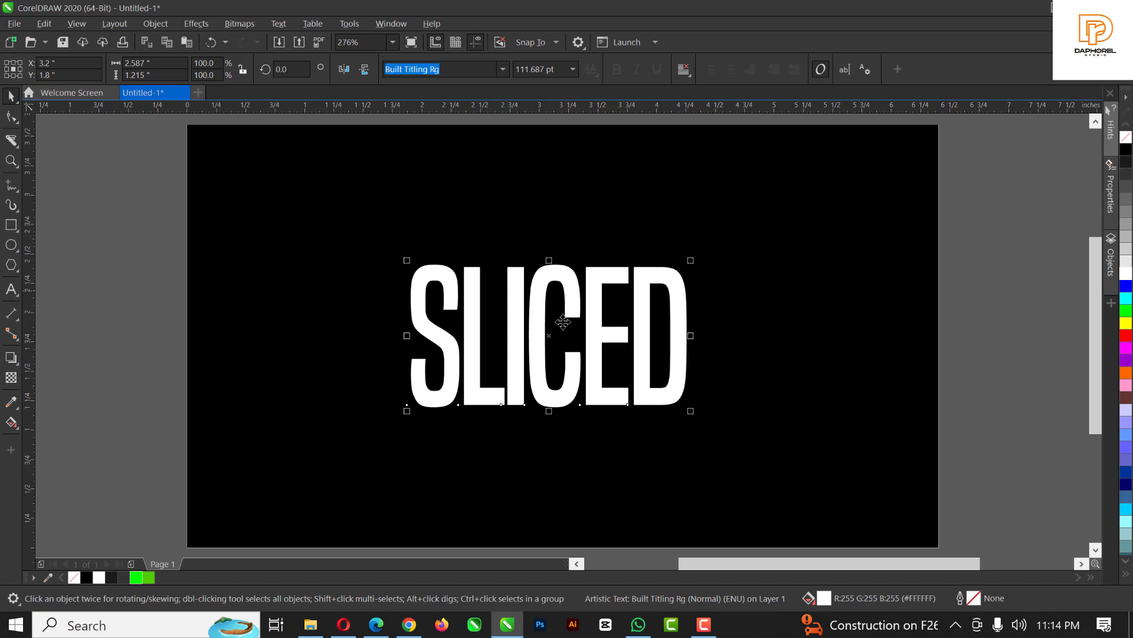
- Fill the background with an elliptical fountain fill, 90% Black centre fading to black, widening the centre
left_click(459, 219)
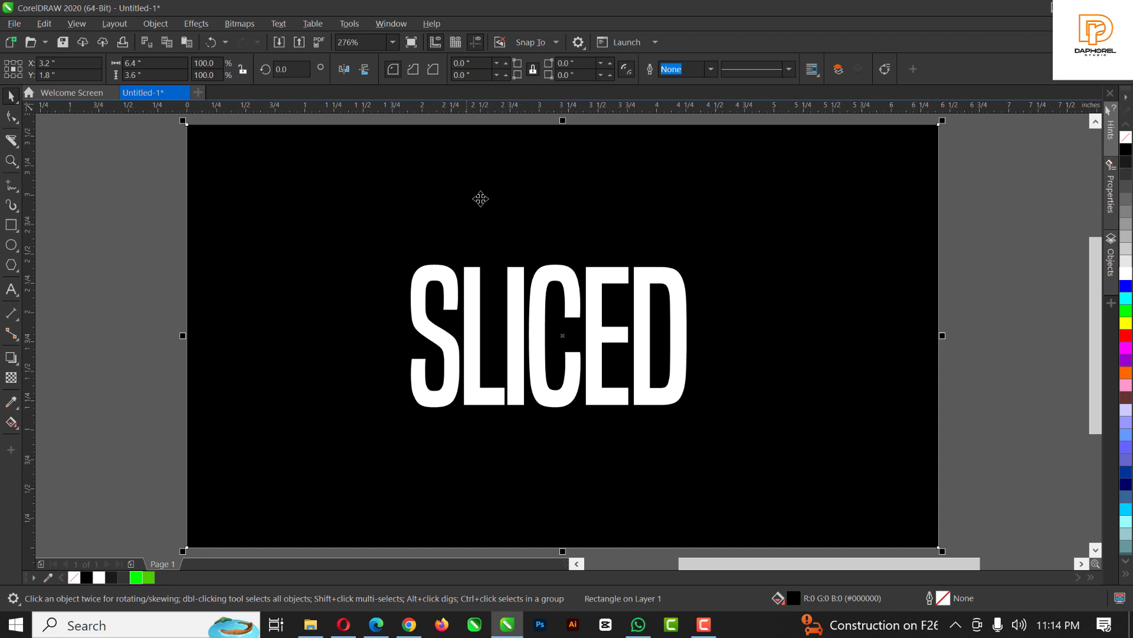
left_click(12, 428)
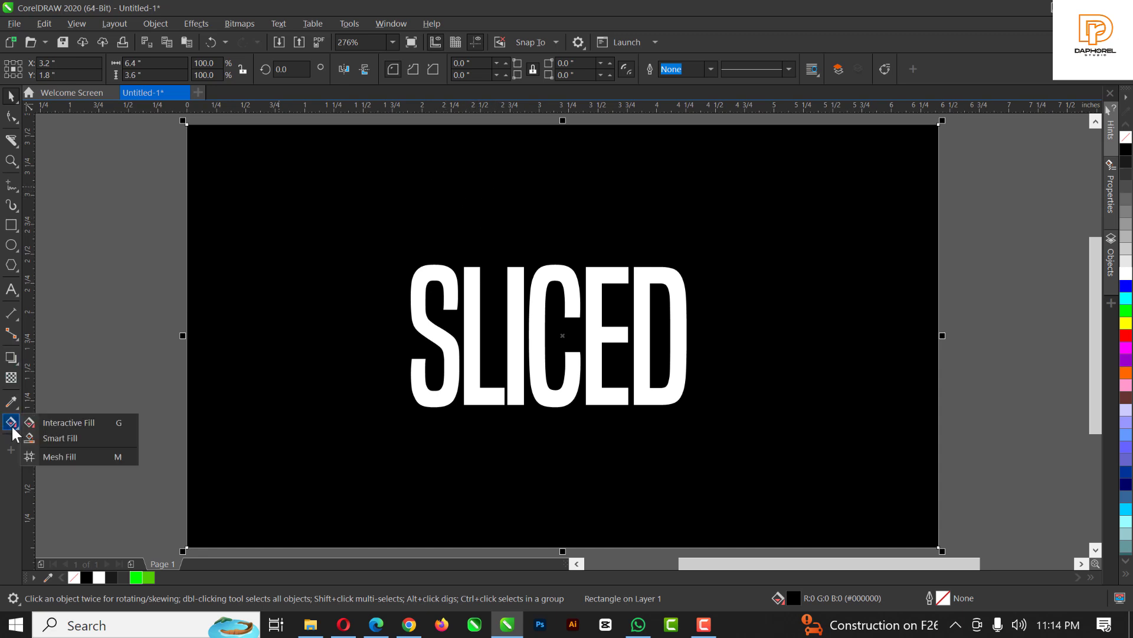
left_click(67, 424)
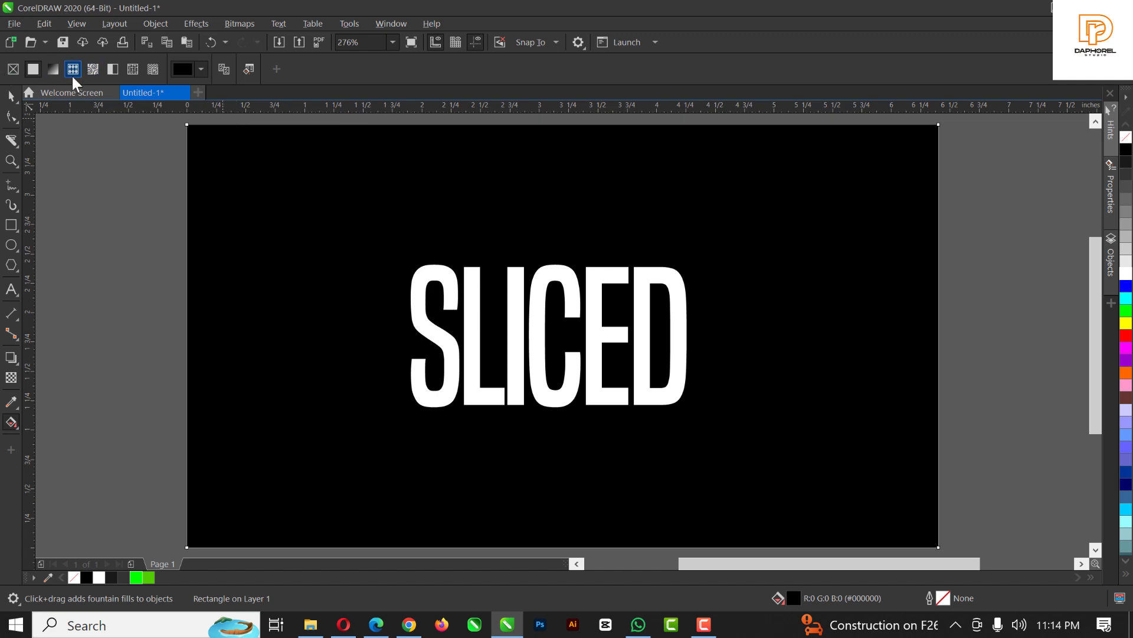
left_click(53, 73)
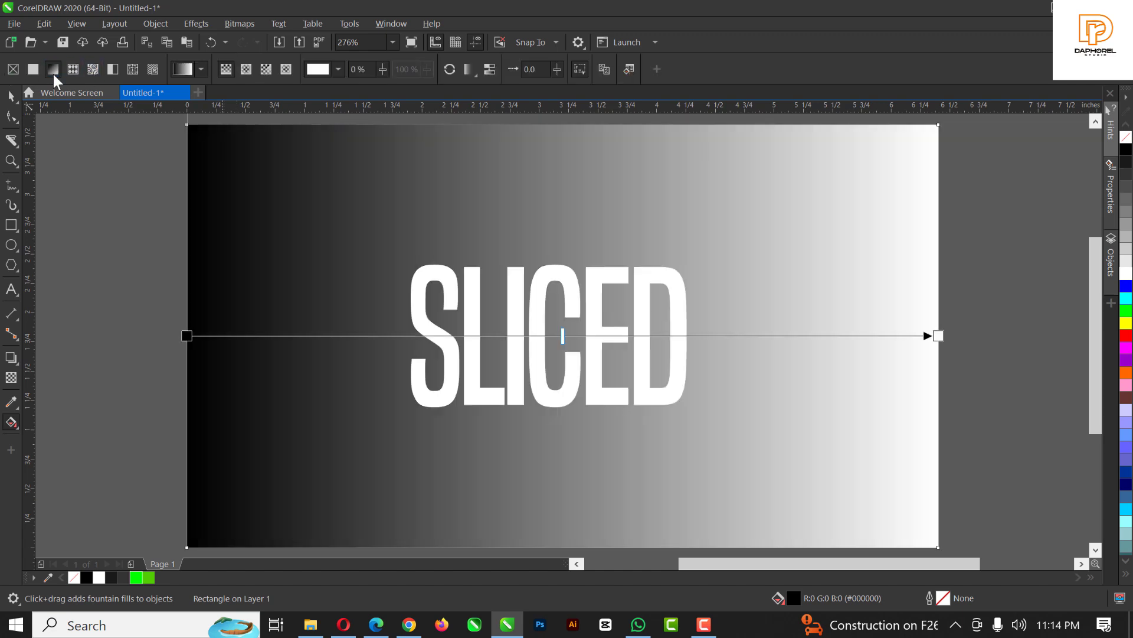
left_click(250, 69)
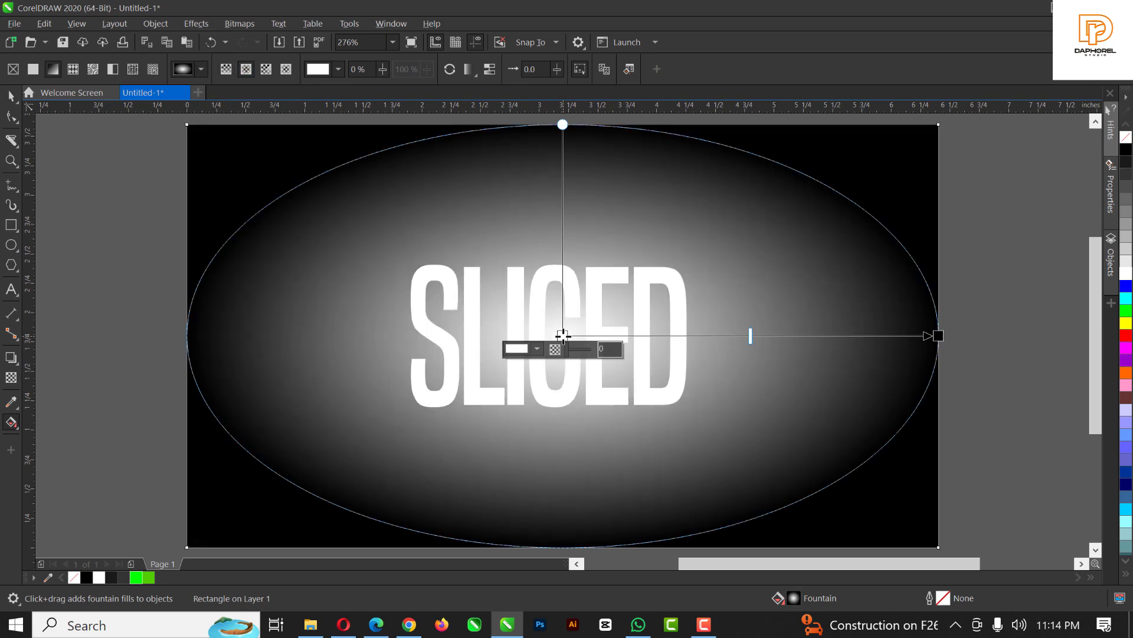
left_click(1126, 165)
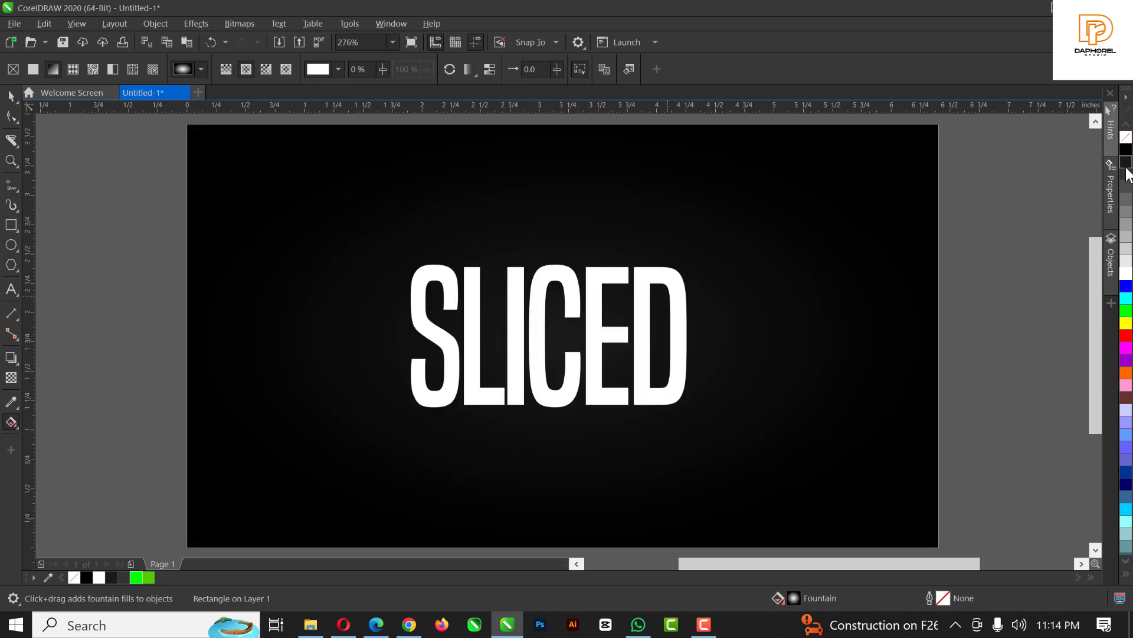
left_click(1127, 166)
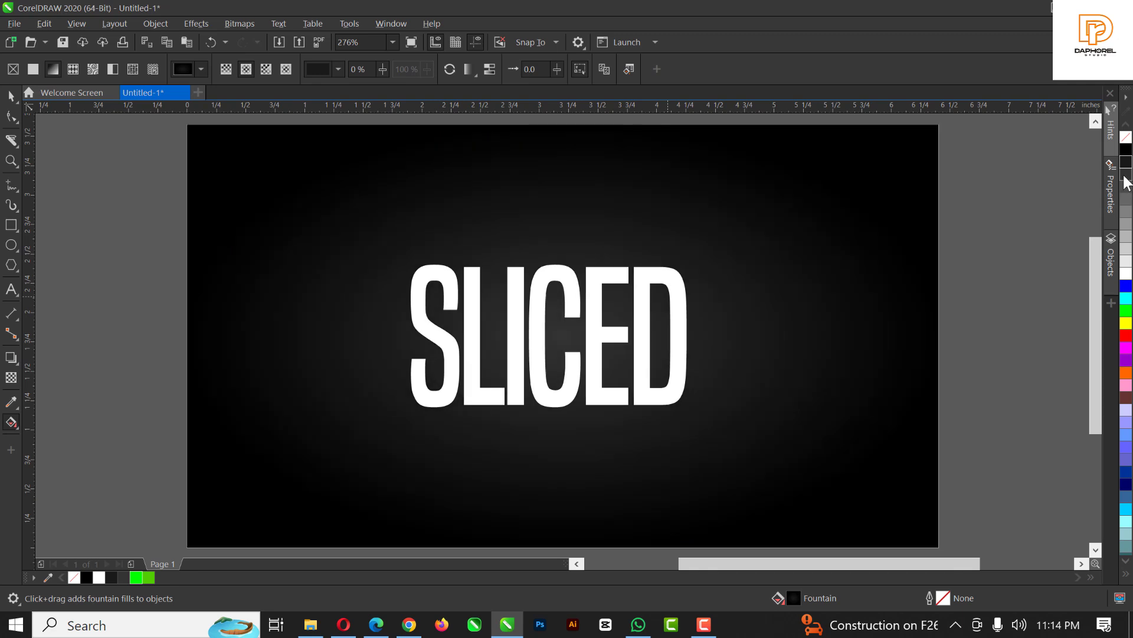
left_click(561, 336)
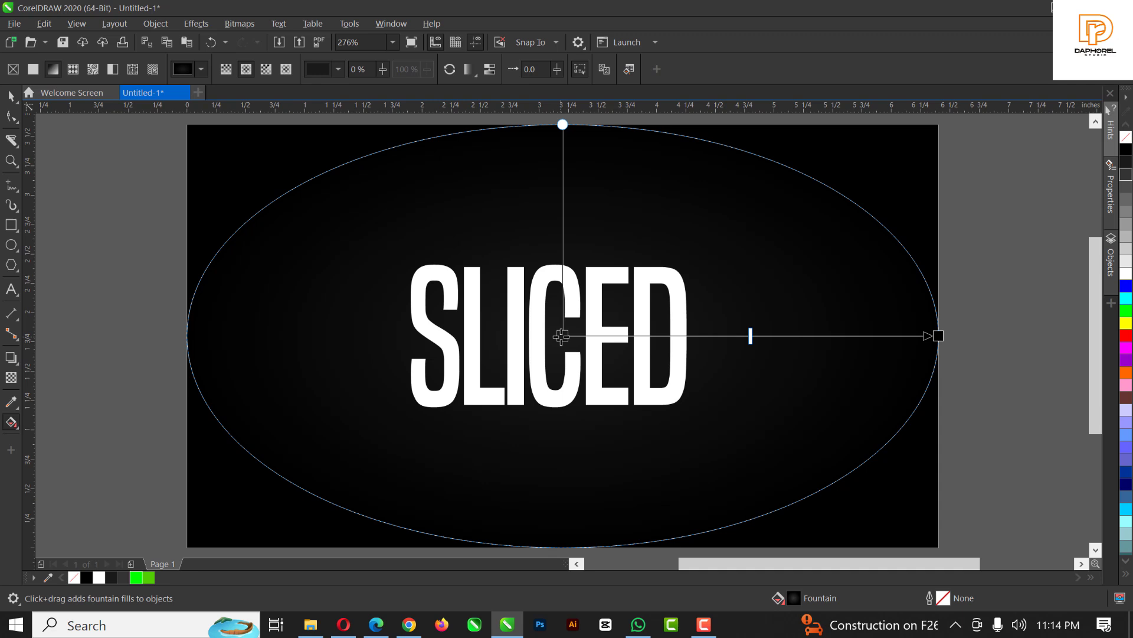
left_click(561, 335)
left_click_drag(751, 336, 776, 335)
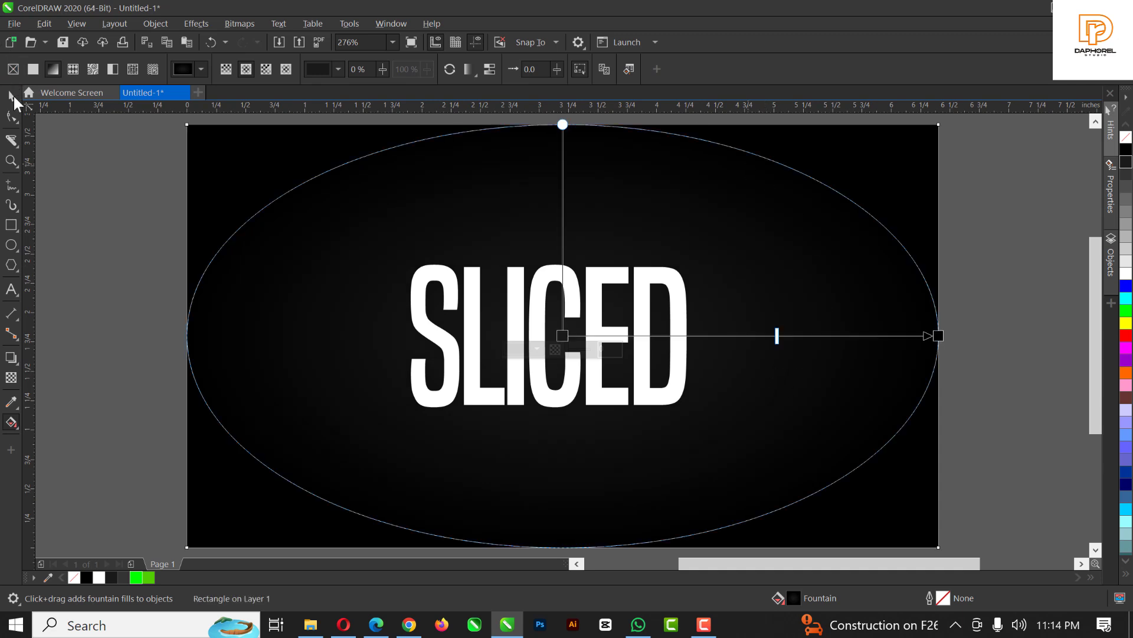
- Split SLICED with the Knife tool along a diagonal from the bottom-left of the S
left_click(12, 95)
left_click(538, 319)
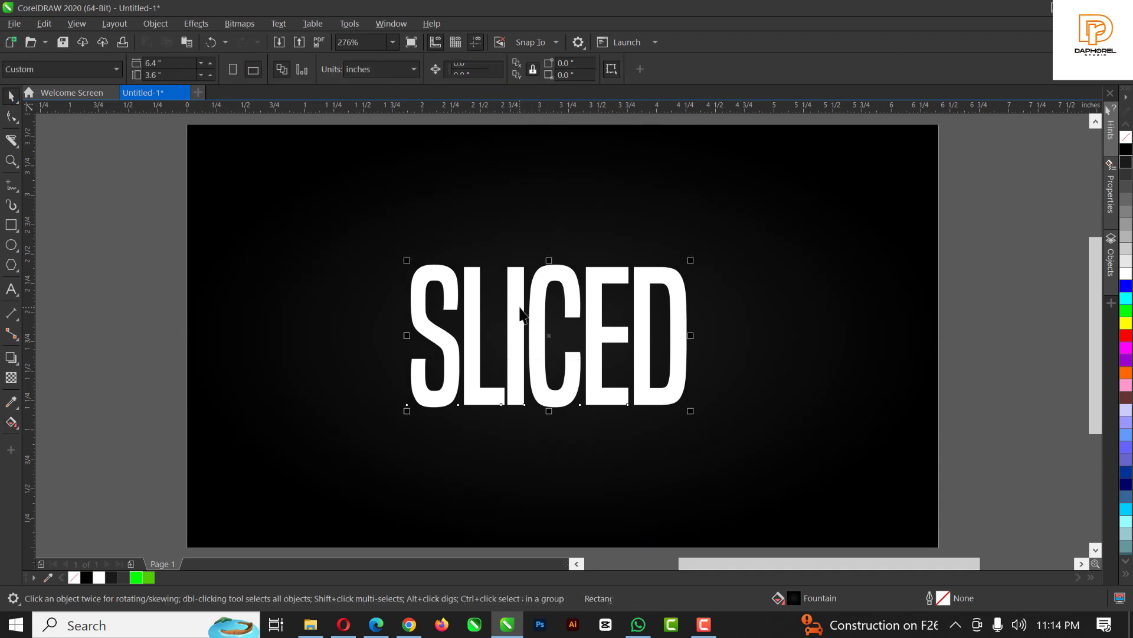
left_click(12, 142)
left_click(52, 157)
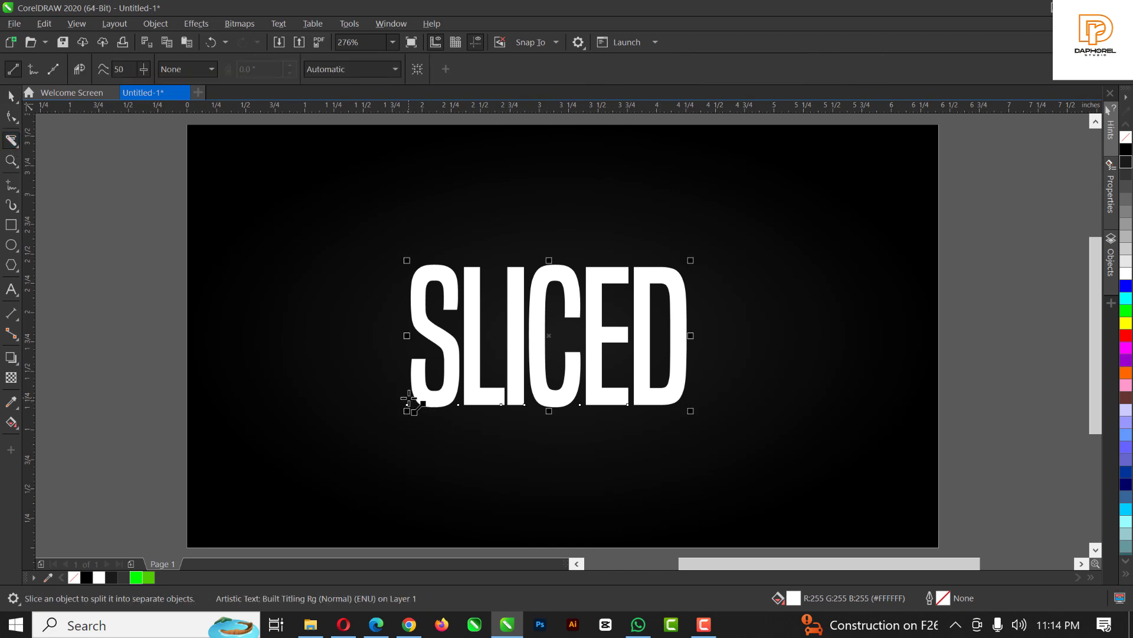
left_click_drag(408, 398, 716, 272)
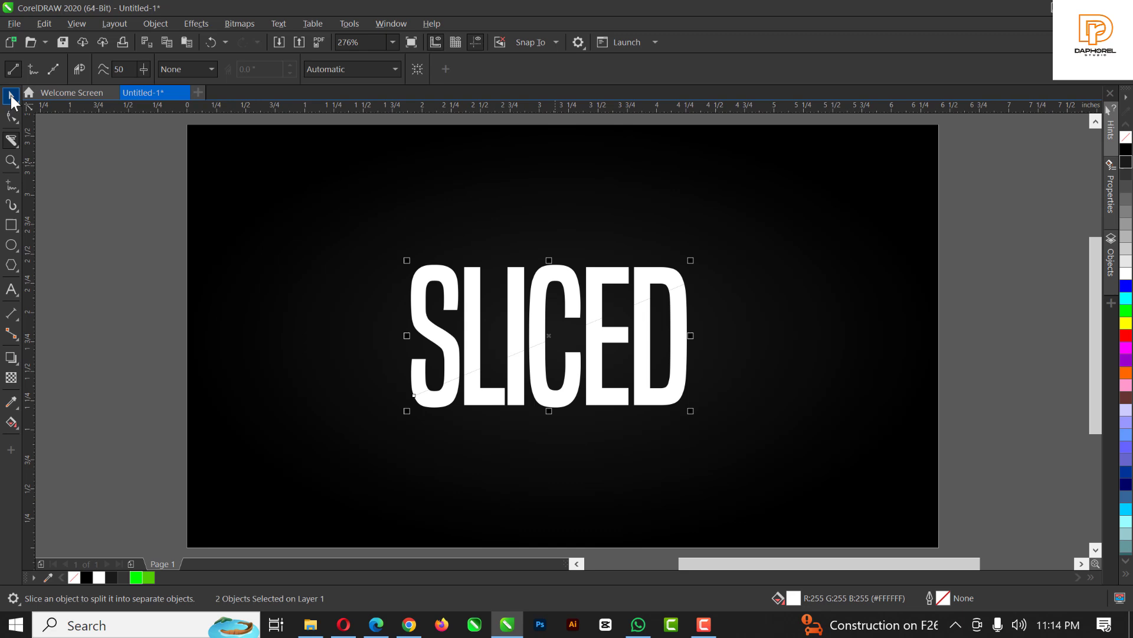
key("space")
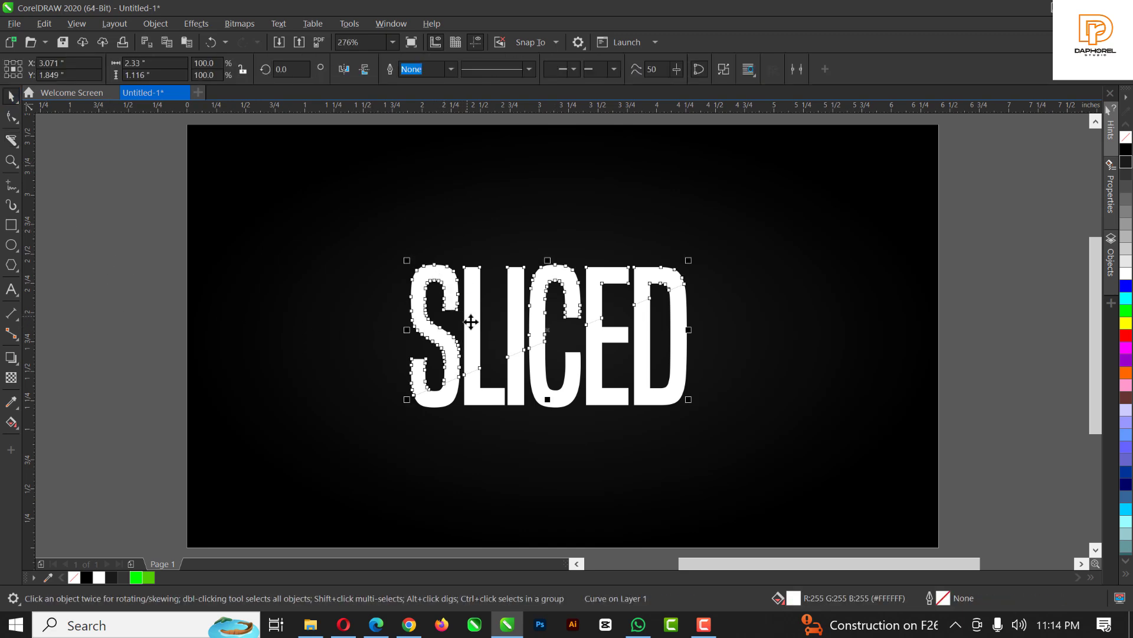
scroll(532, 317, "up", 4)
left_click_drag(531, 319, 528, 314)
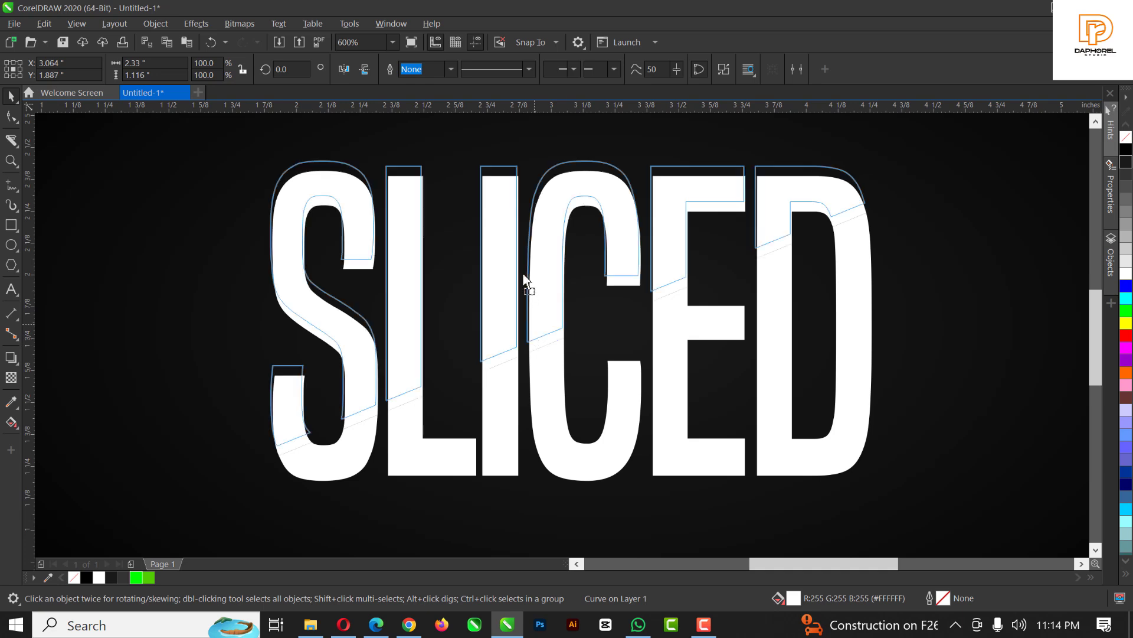
left_click_drag(523, 275, 546, 266)
key("ctrl+z")
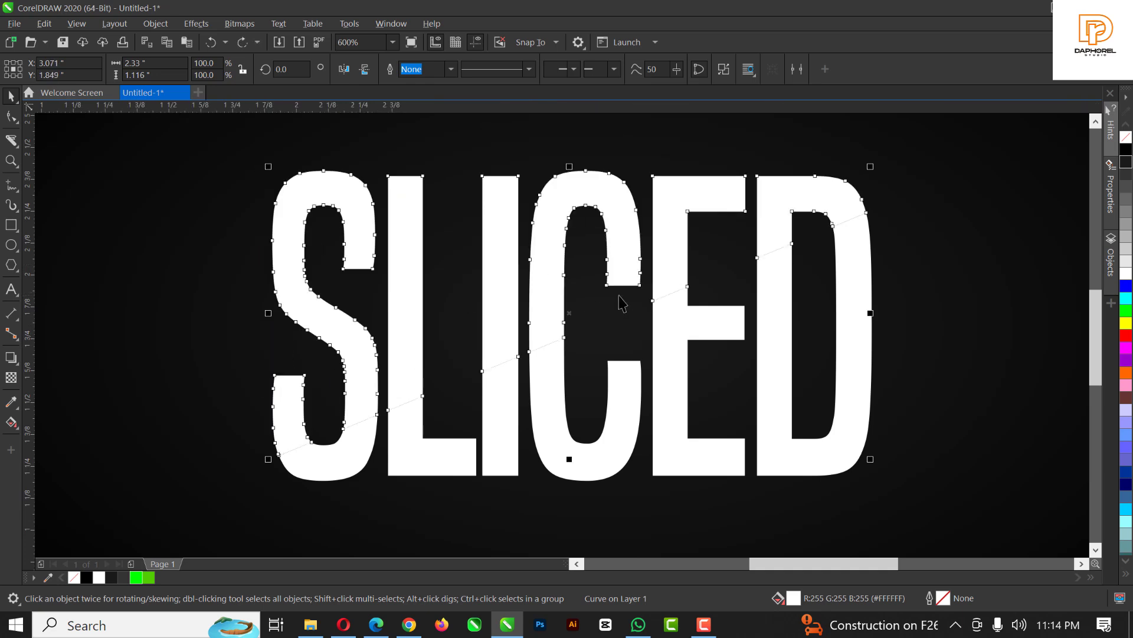
key("Right")
key("Right")
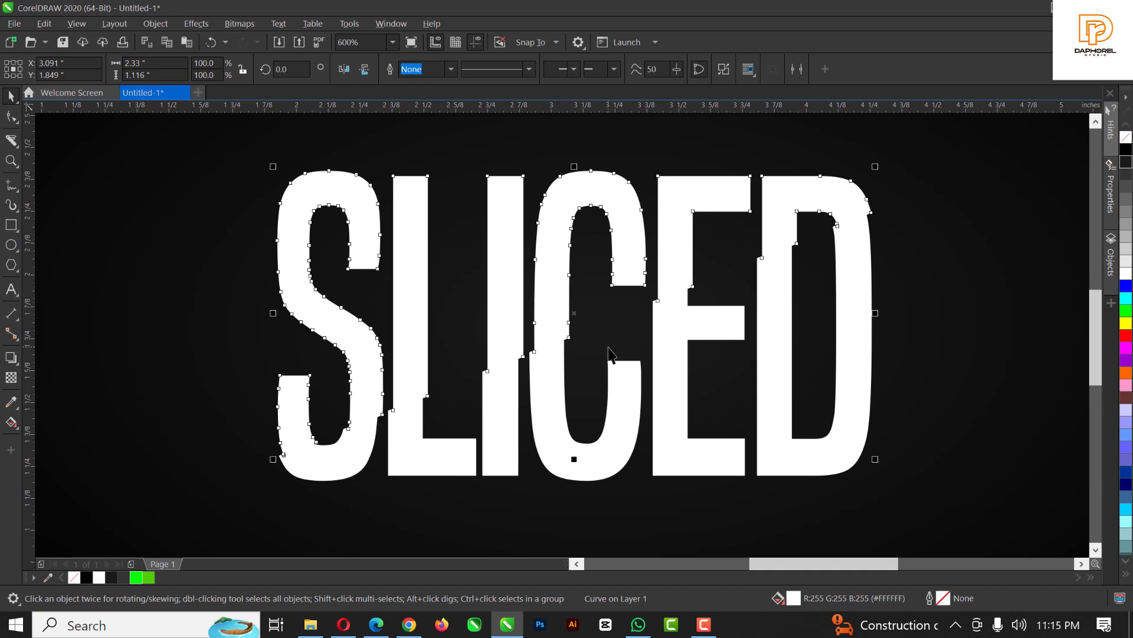
scroll(610, 354, "down", 1)
scroll(588, 299, "up", 1)
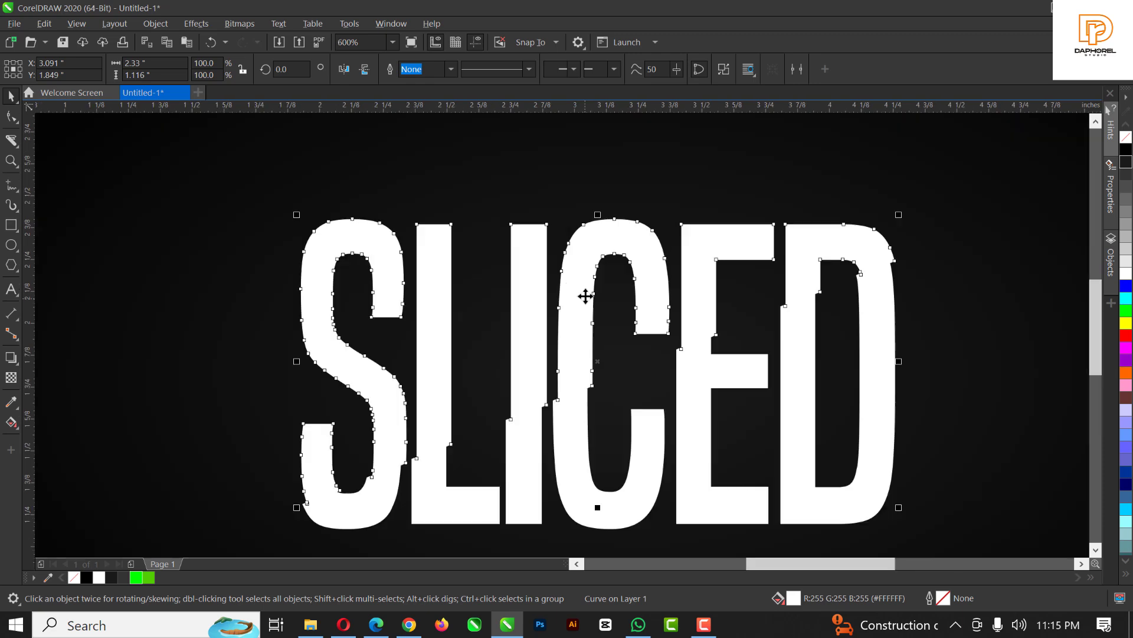
- Move the SLICED curve To Back of Layer
right_click(584, 265)
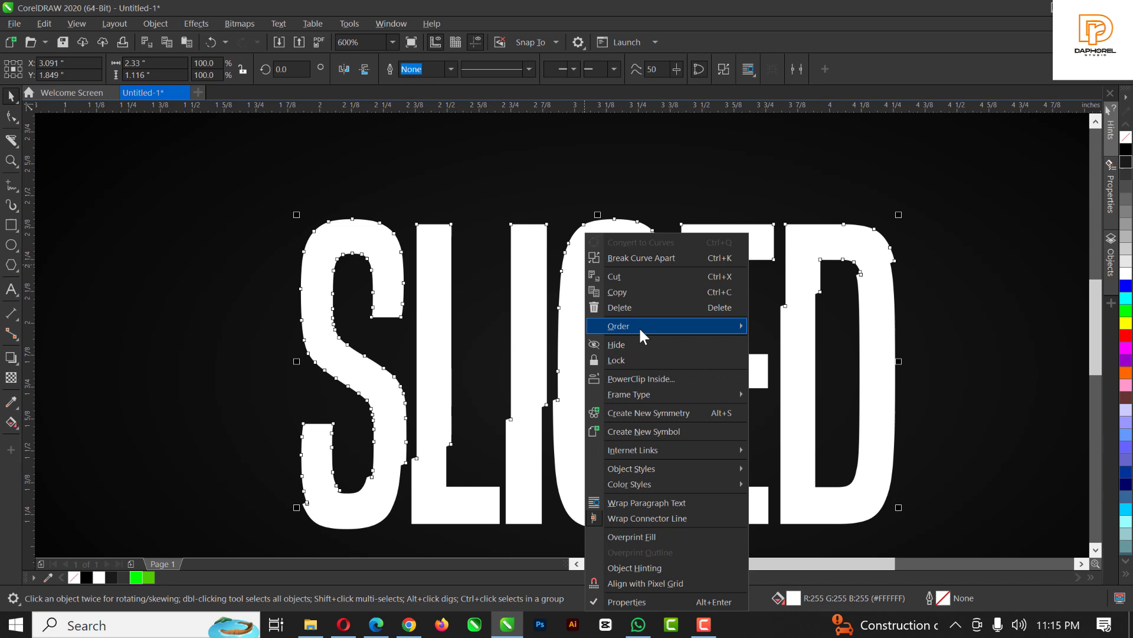
mouse_move(641, 330)
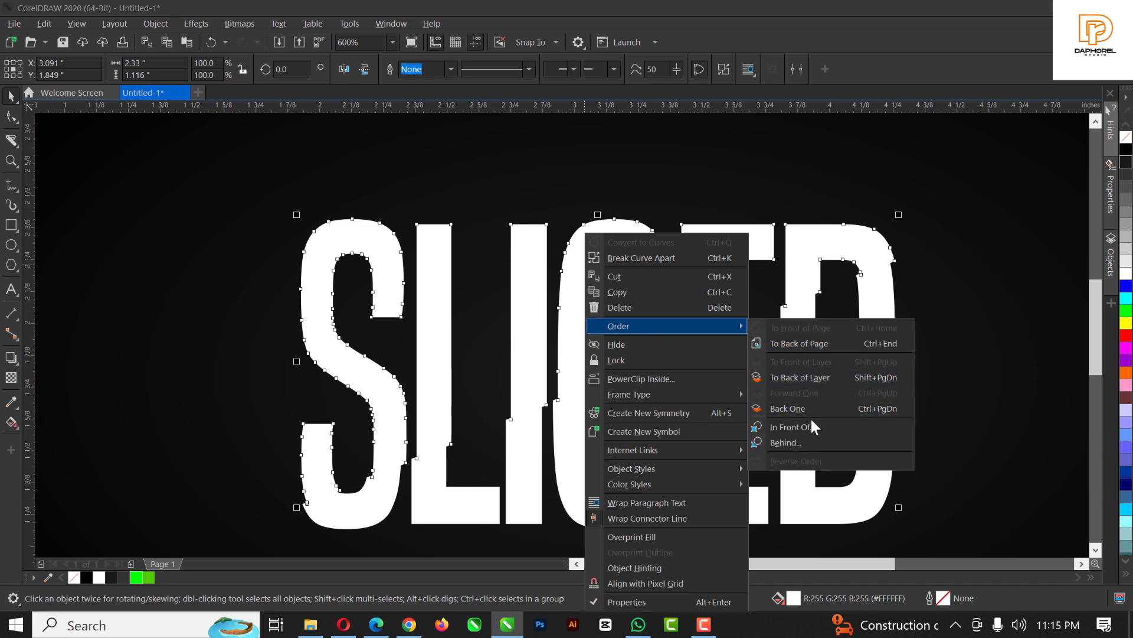
left_click(797, 377)
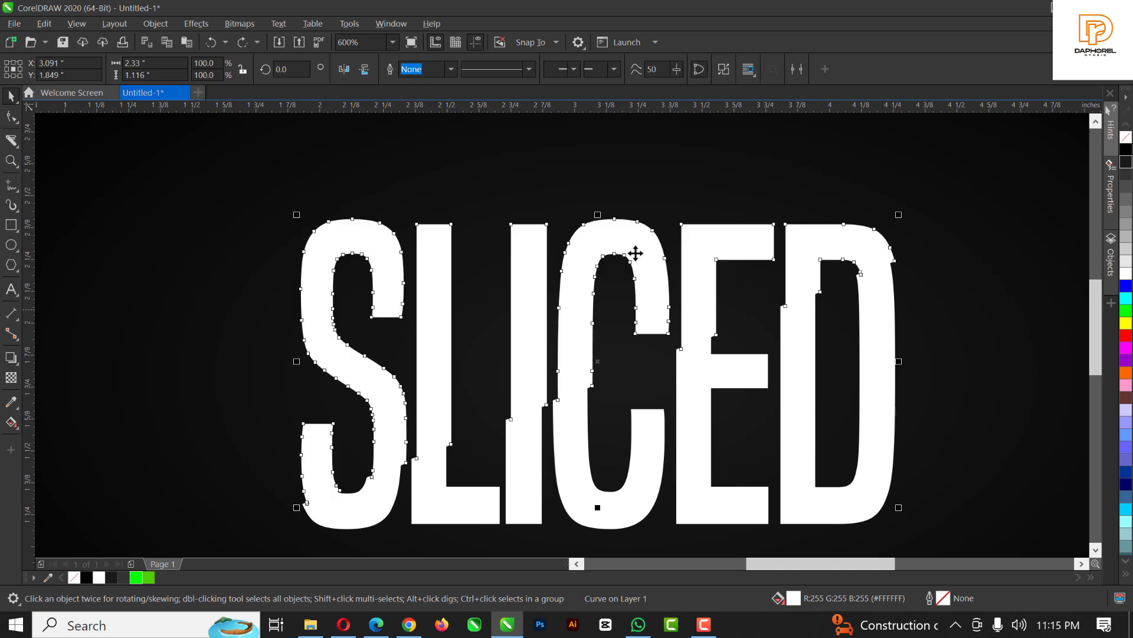
right_click(632, 233)
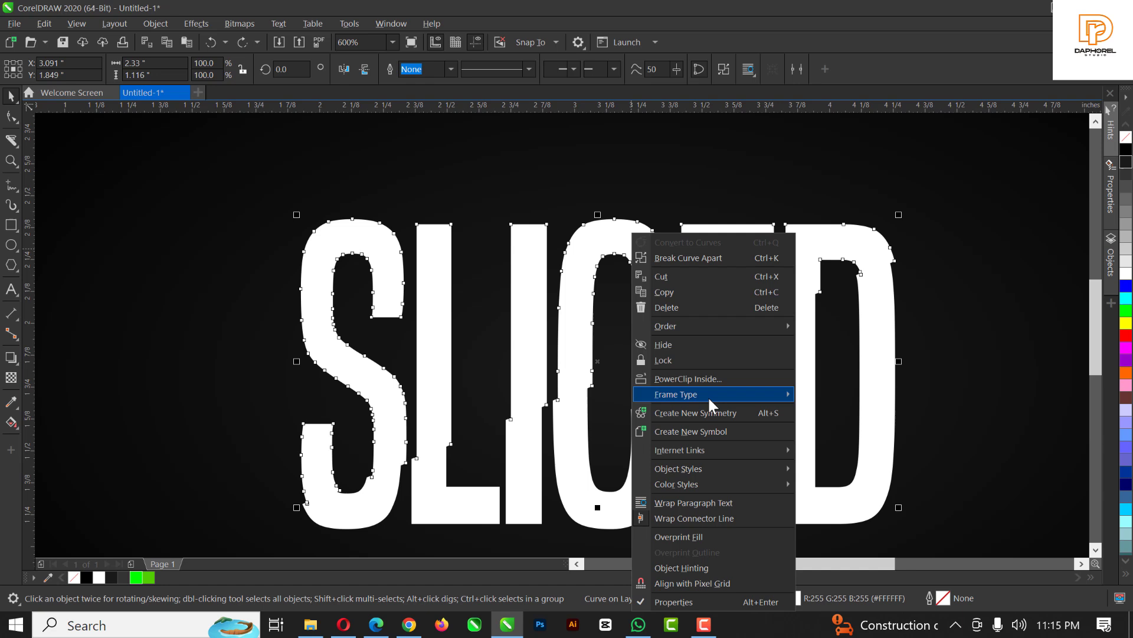
mouse_move(697, 334)
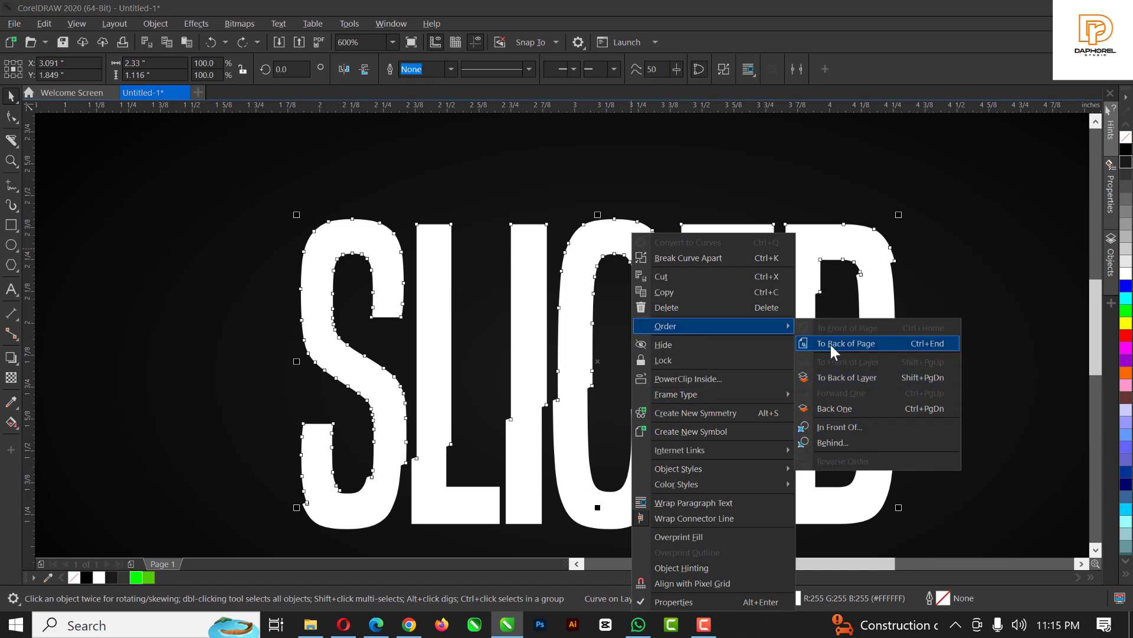
left_click(534, 303)
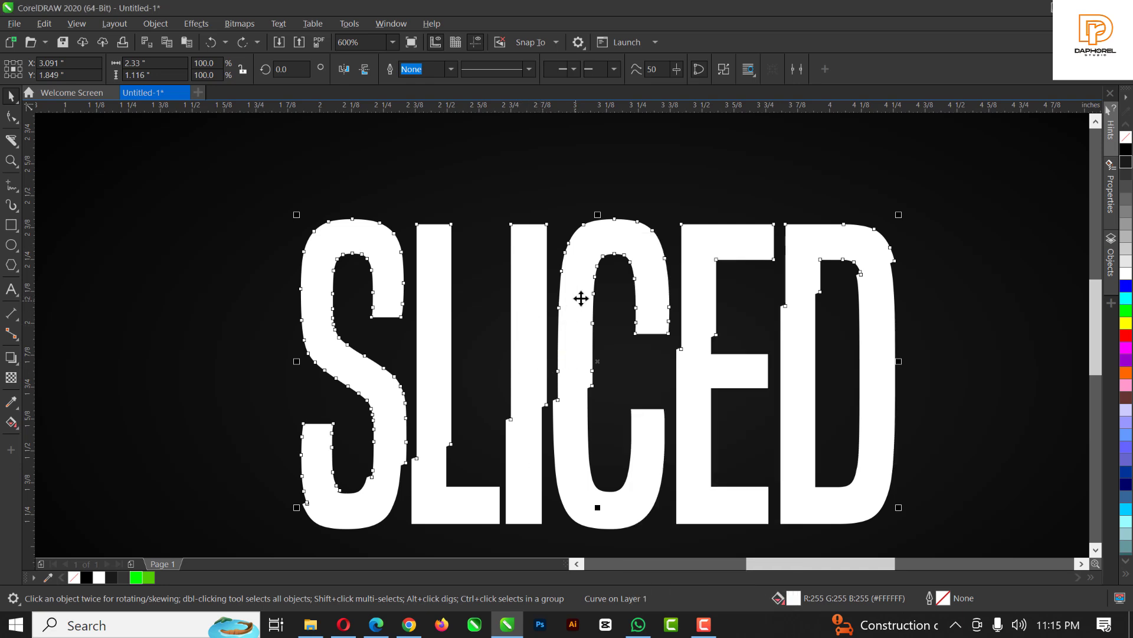
- Add a drop shadow to SLICED with the Shadow tool
scroll(588, 296, "down", 2)
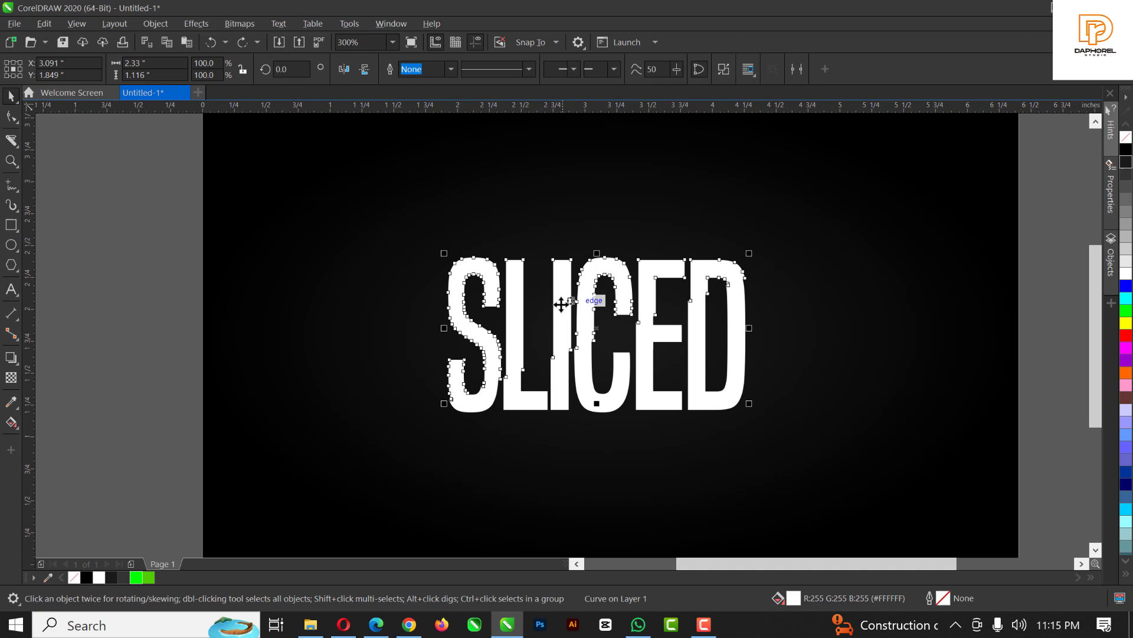
scroll(548, 334, "up", 2)
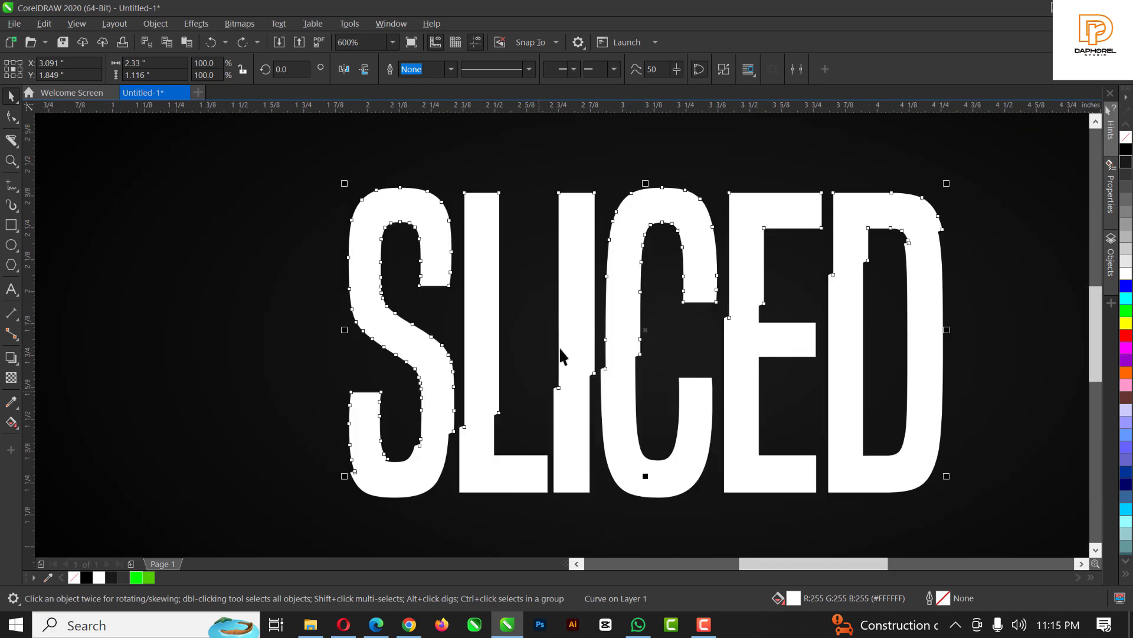
left_click(12, 359)
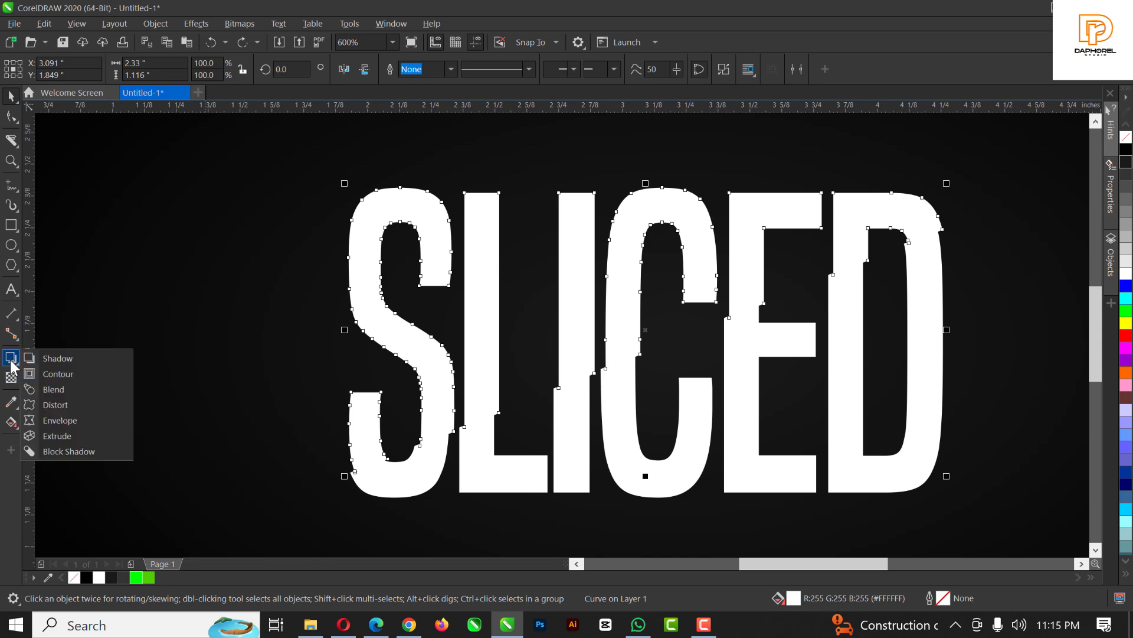
left_click(70, 359)
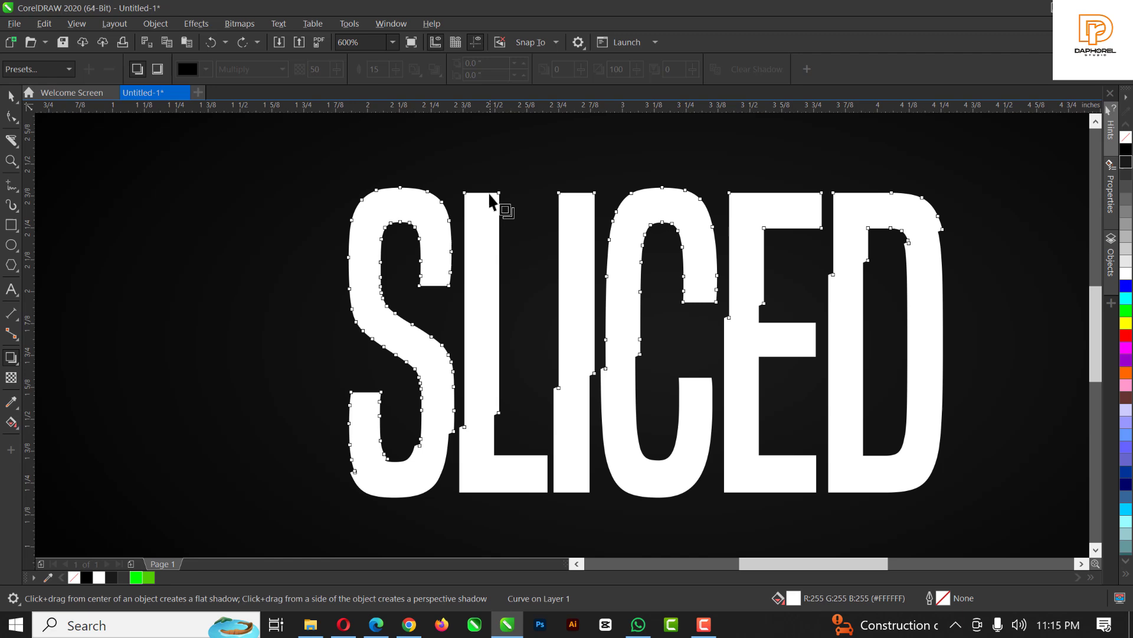
left_click_drag(489, 200, 646, 497)
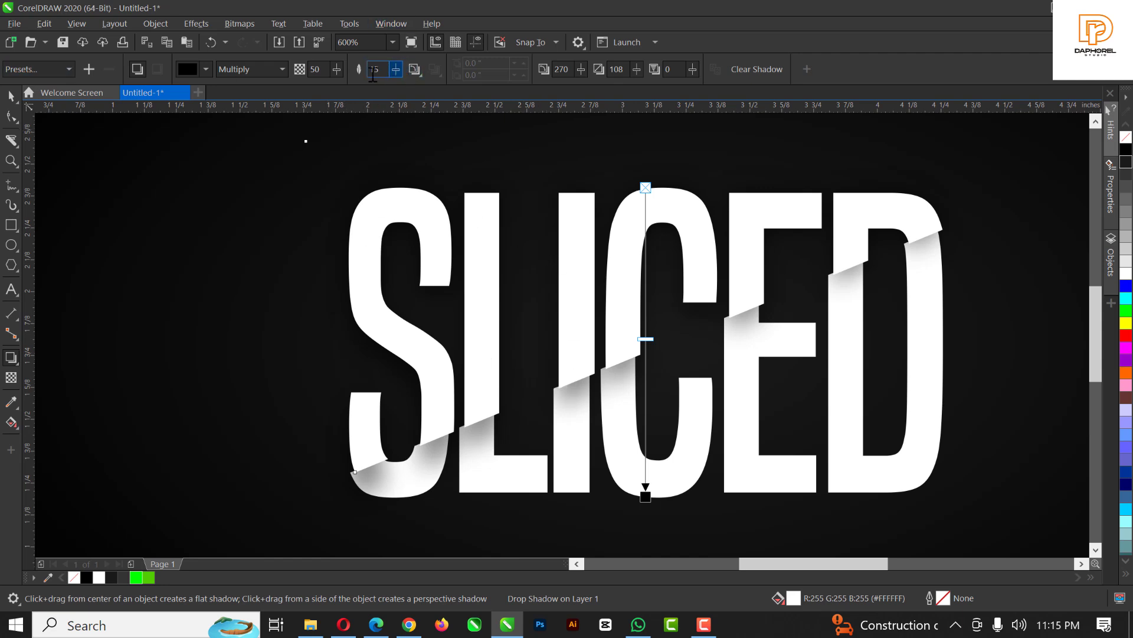
- Set the shadow to feather Outside with feathering 21 and opacity 81
left_click_drag(336, 69, 374, 79)
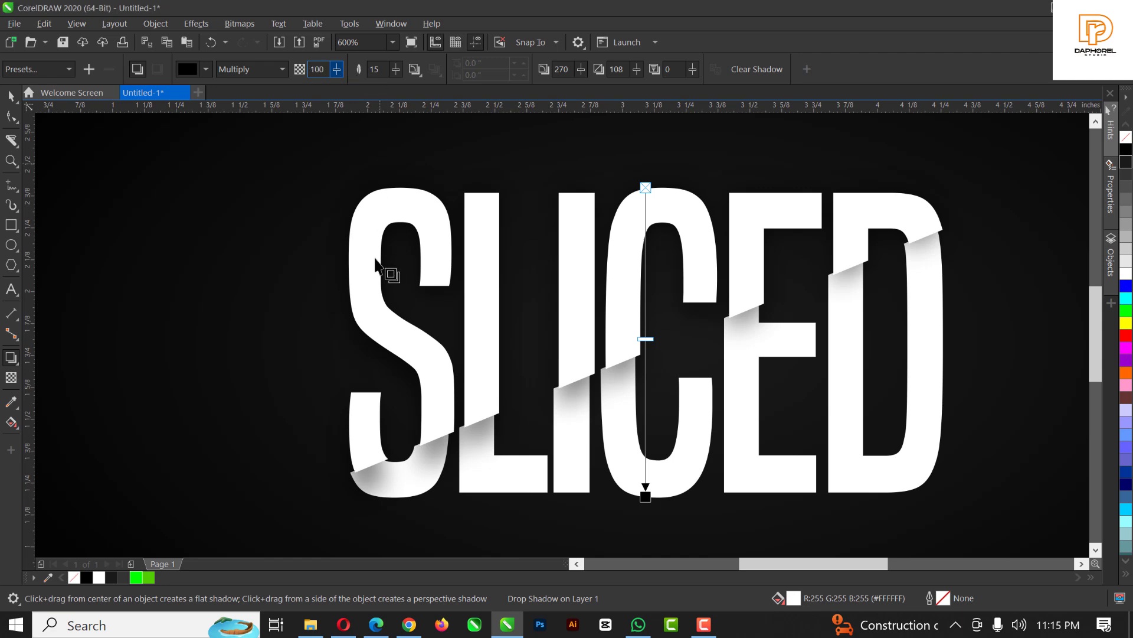
left_click(419, 75)
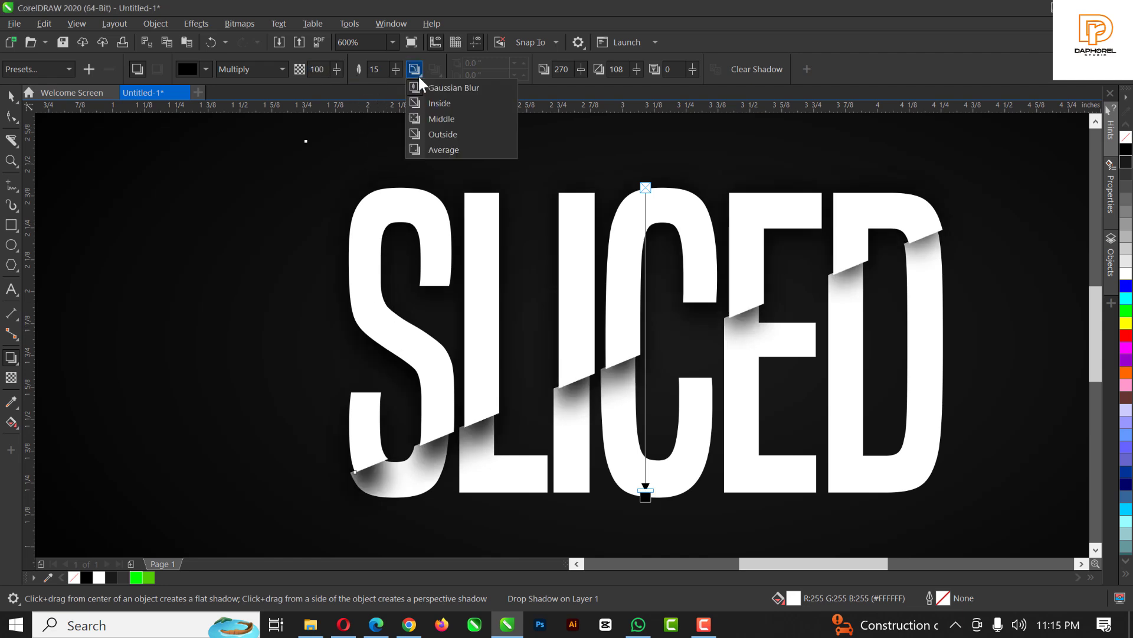
left_click(443, 134)
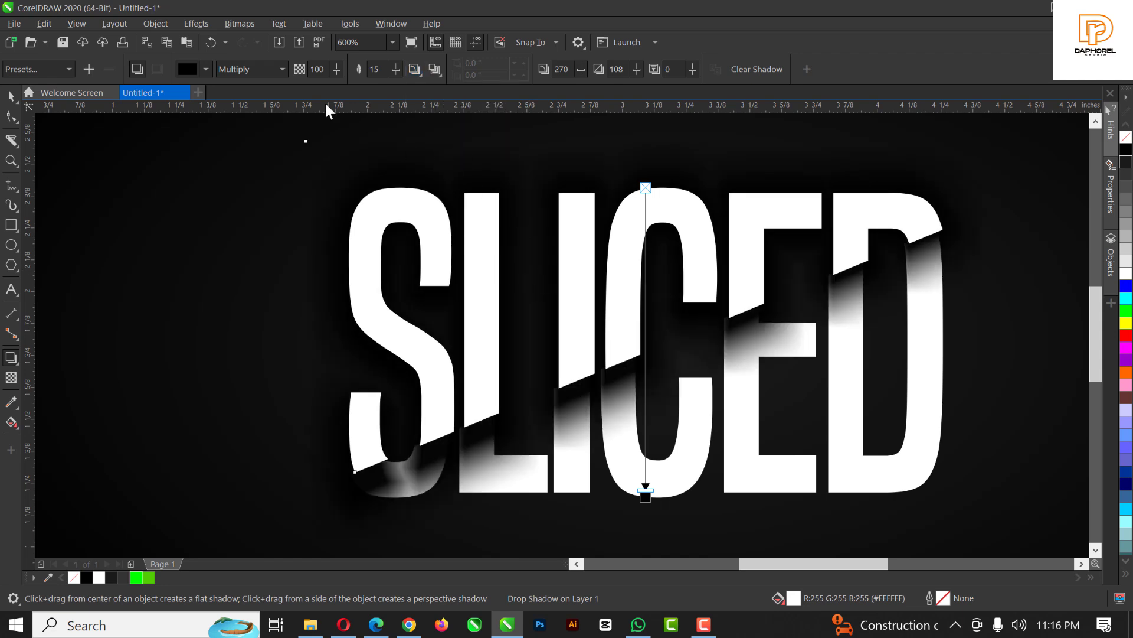
double_click(327, 69)
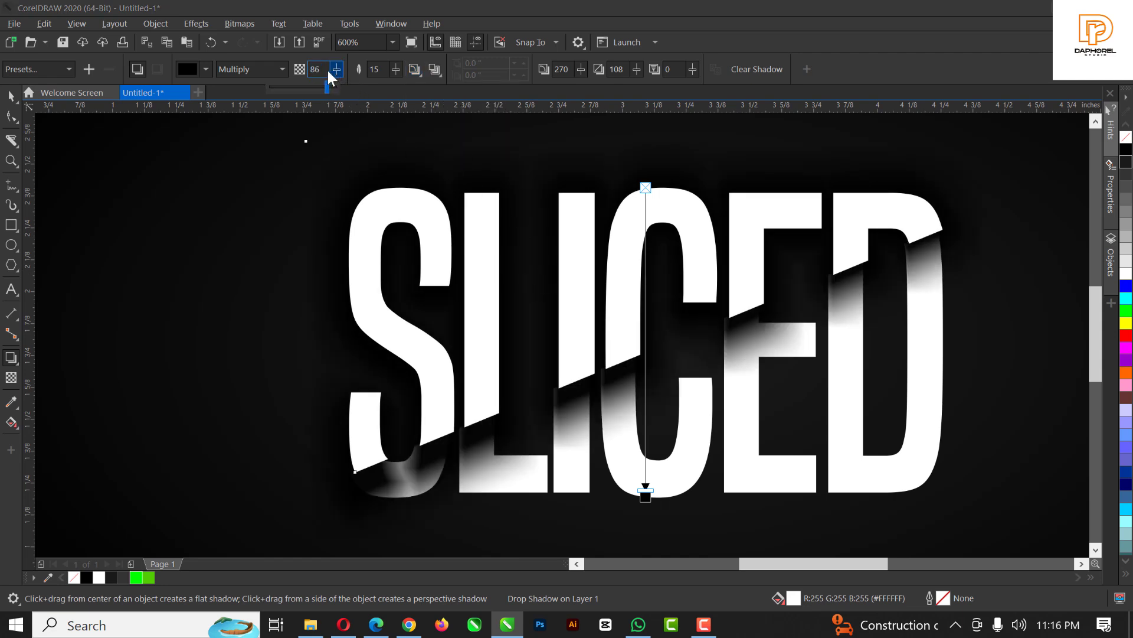
type("86")
key("Return")
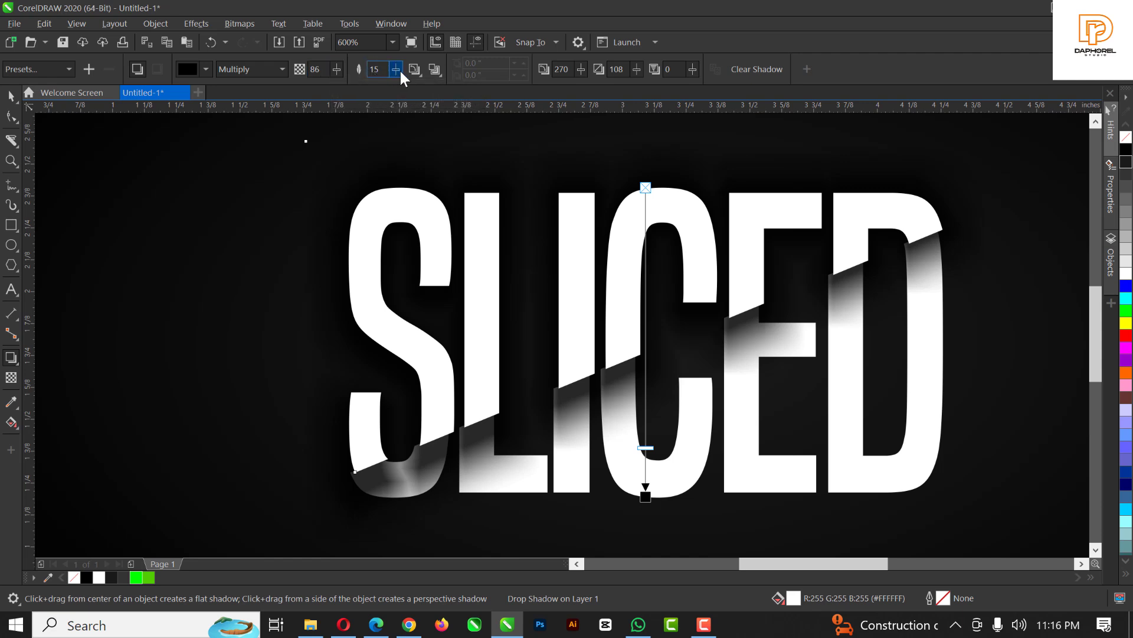
left_click_drag(401, 69, 402, 69)
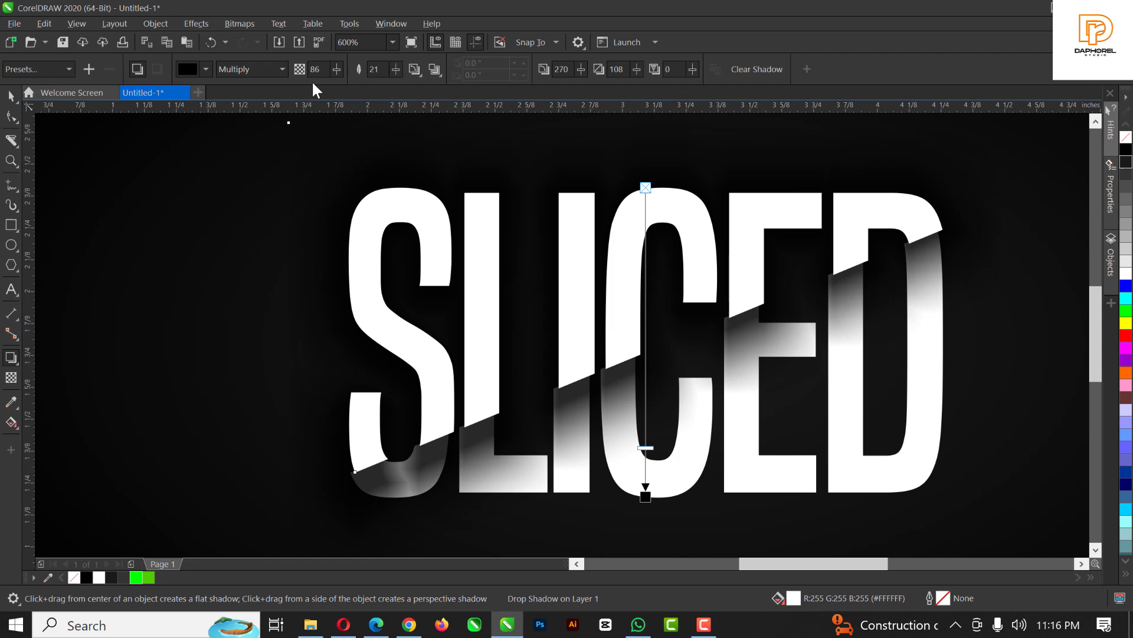
mouse_move(340, 63)
left_mouse_down()
mouse_move(336, 75)
mouse_move(341, 65)
left_mouse_up()
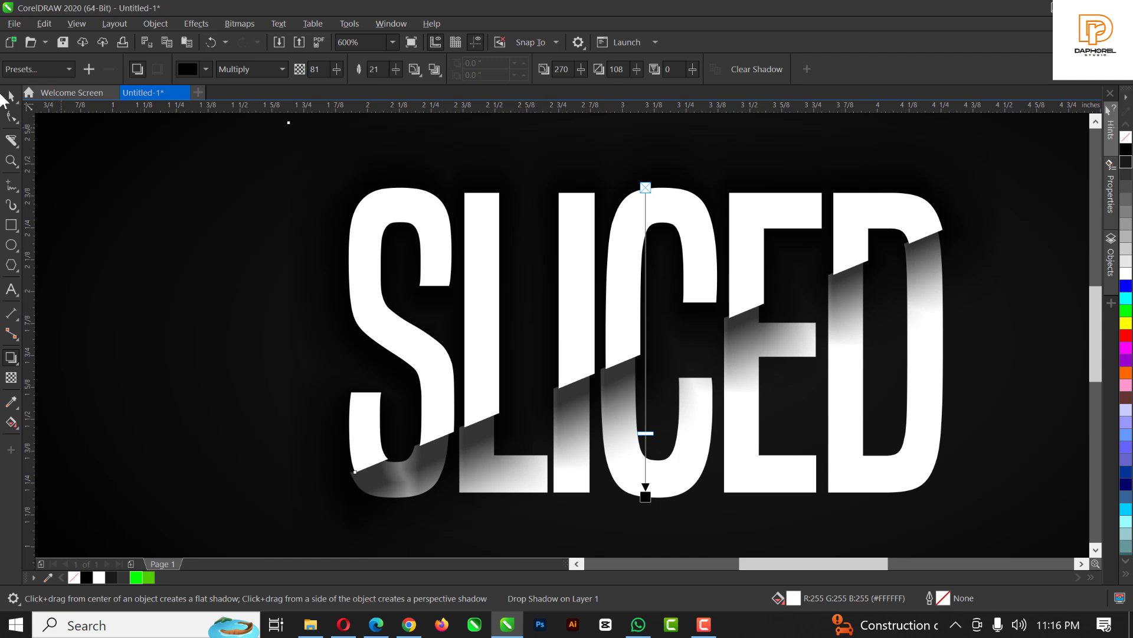
- Move the shadowed upper slice of SLICED about 110 px up, opening a gap at the cut
left_click(11, 96)
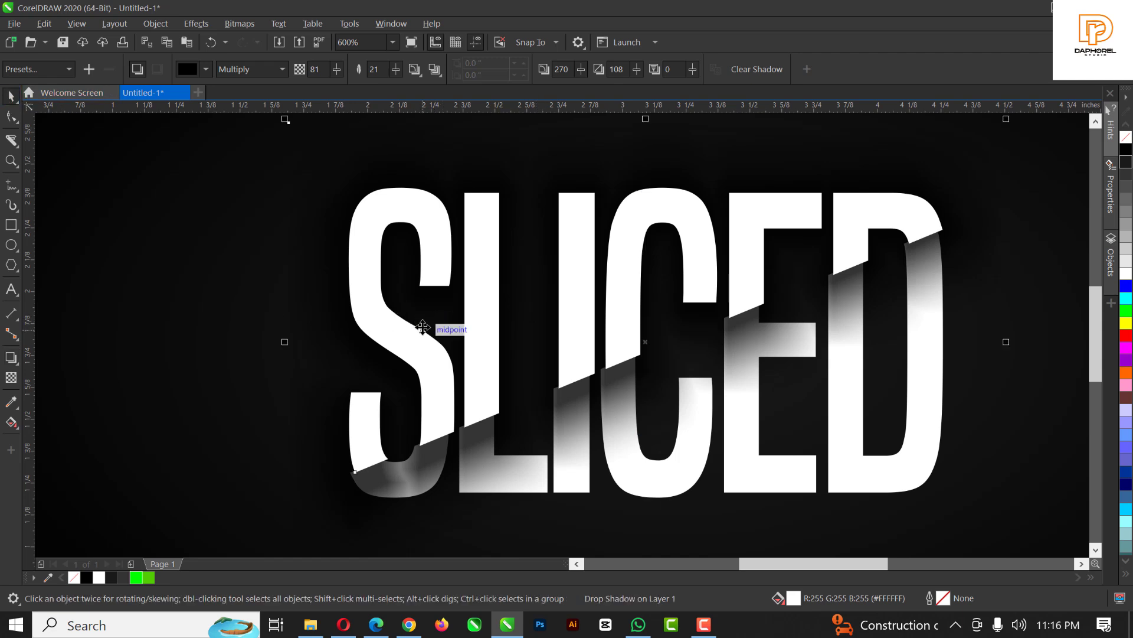
left_click_drag(423, 327, 423, 327)
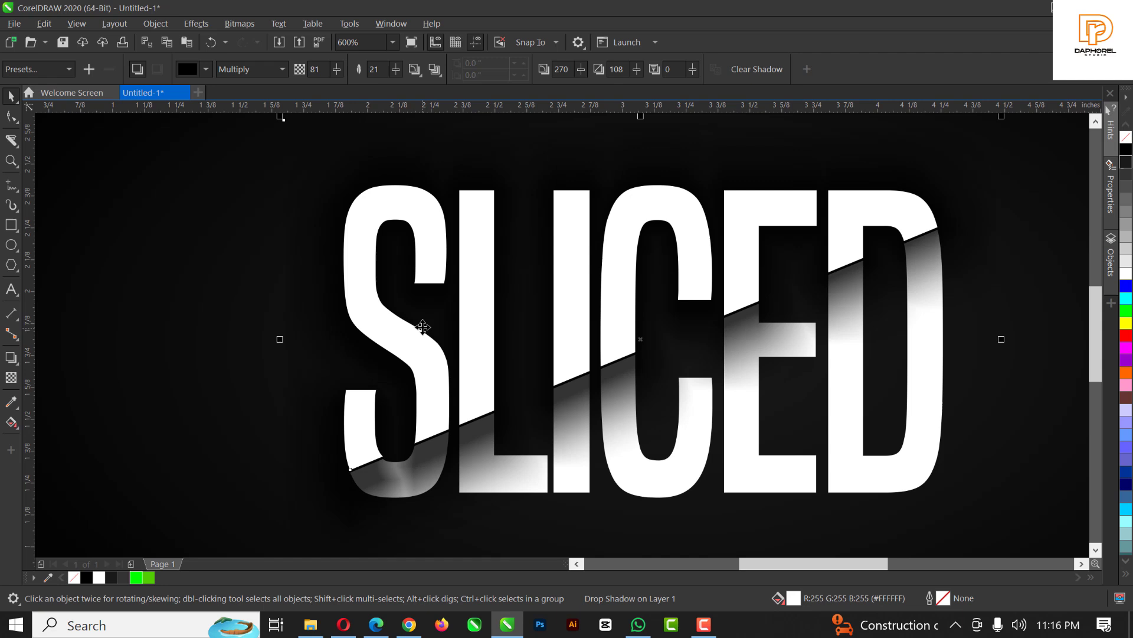
key("ctrl+Down")
key("ctrl+Down")
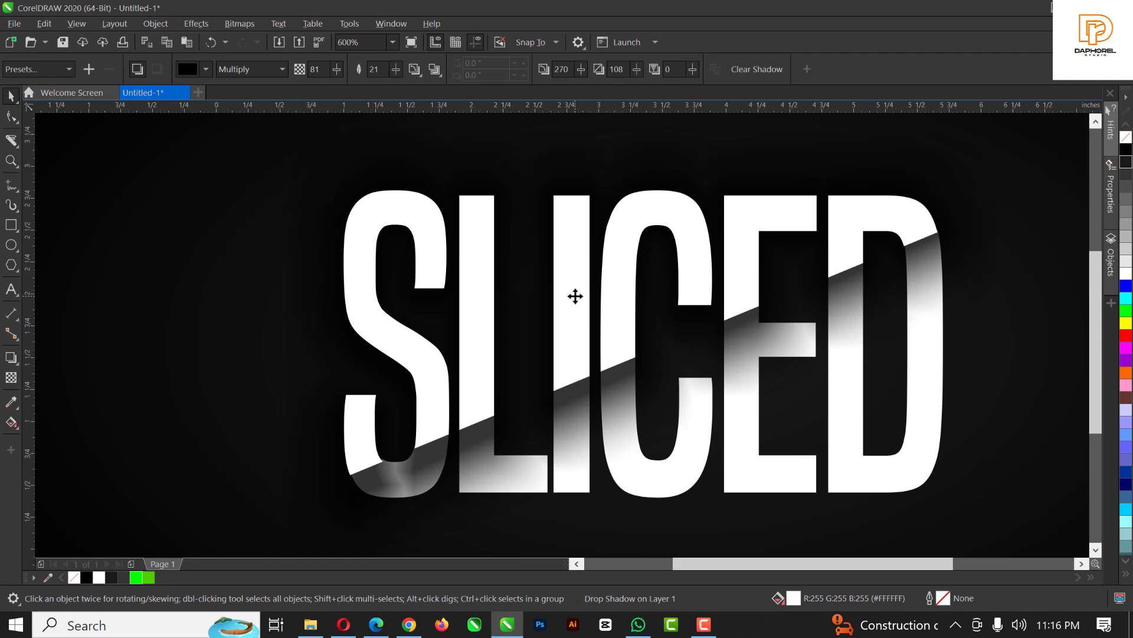
scroll(575, 295, "down", 2)
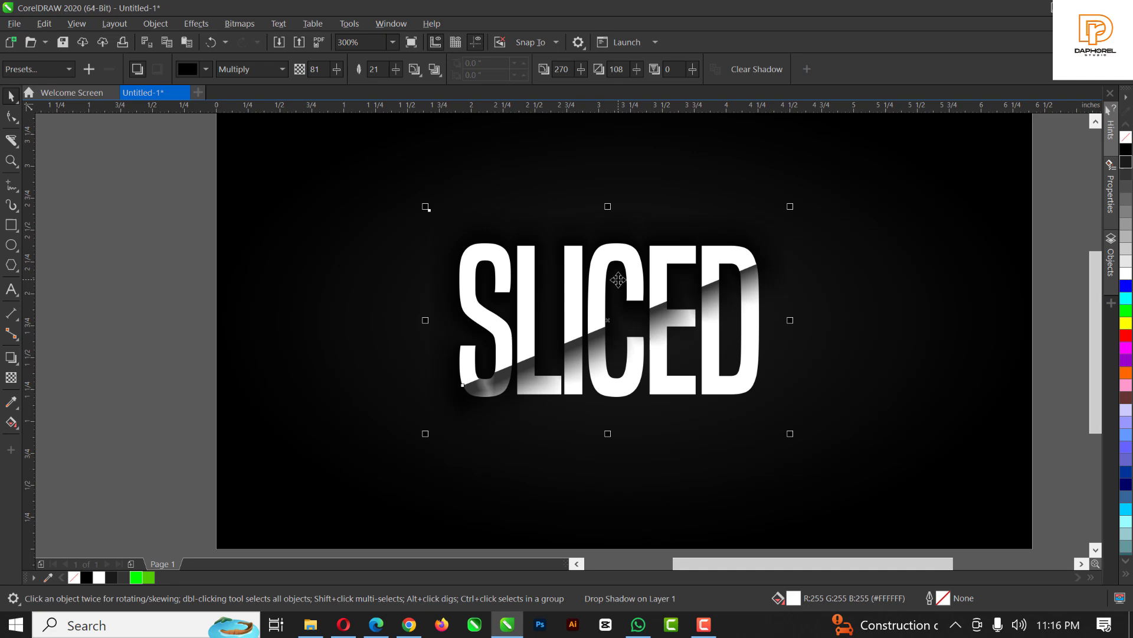
left_click_drag(618, 280, 618, 215)
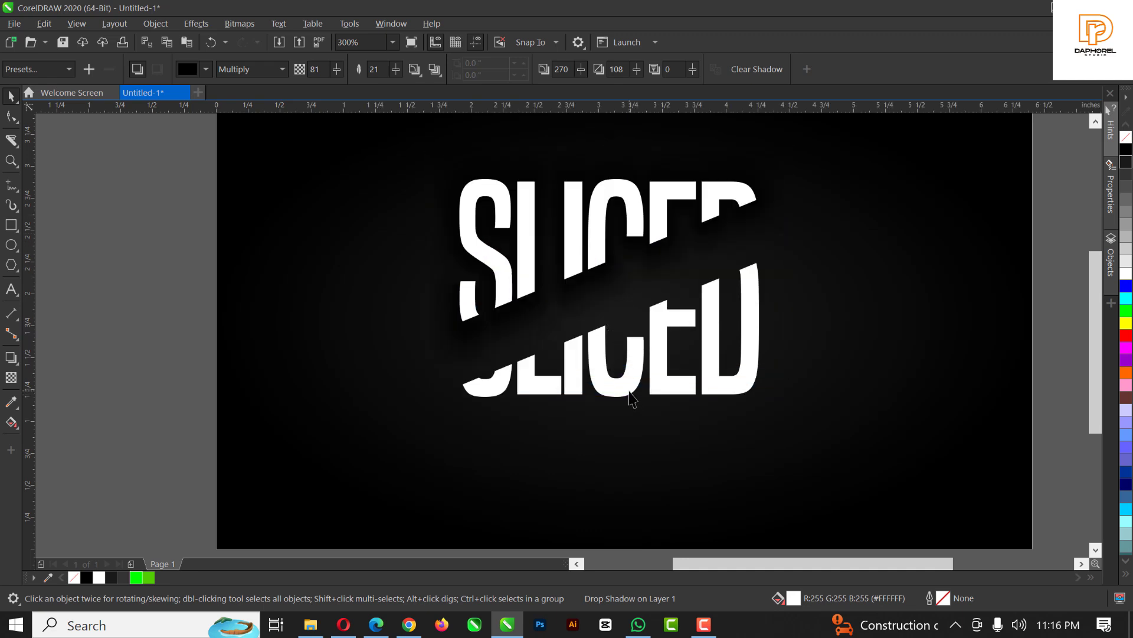
left_click(631, 399)
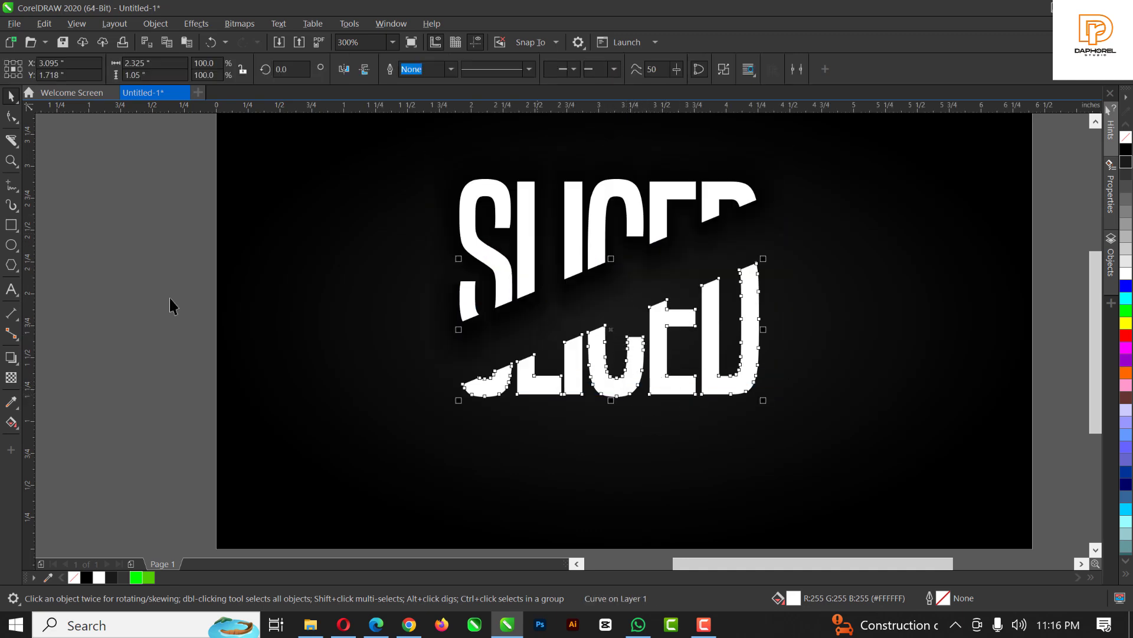
- Give the lower slice a vertical fountain fill and darken its top colour
left_click(12, 428)
left_click(62, 421)
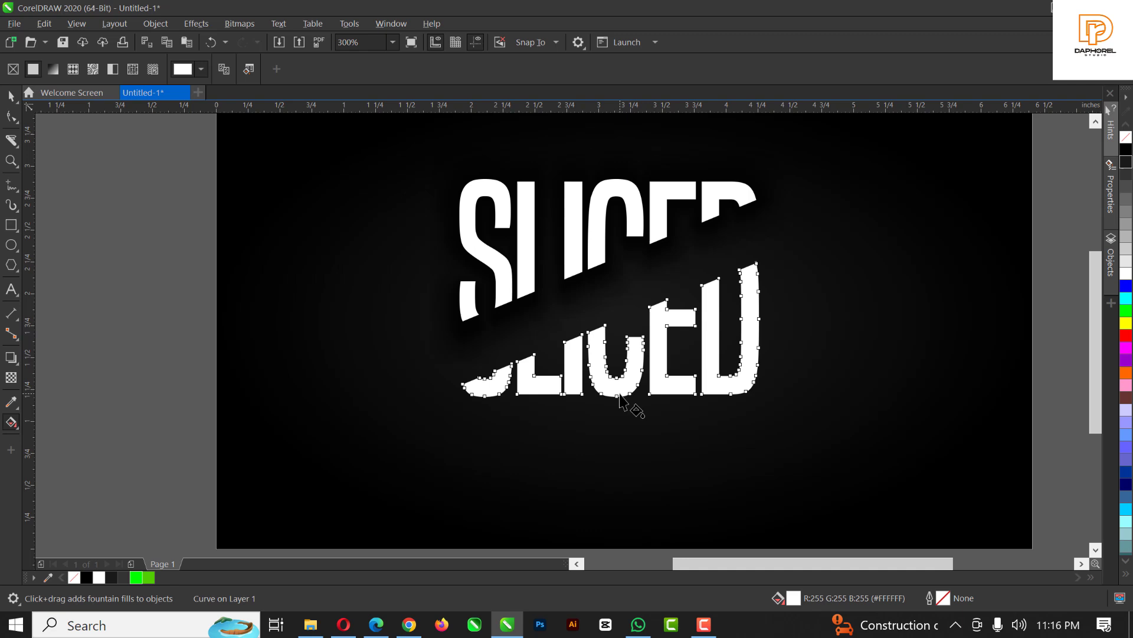
left_click_drag(617, 395, 615, 317)
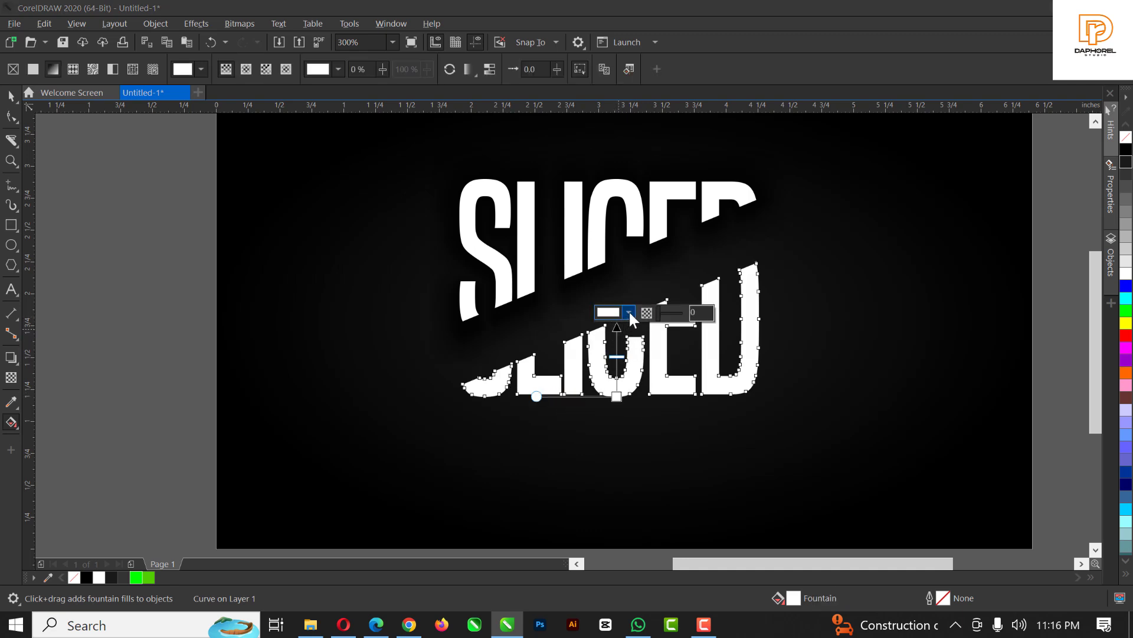
left_click(628, 313)
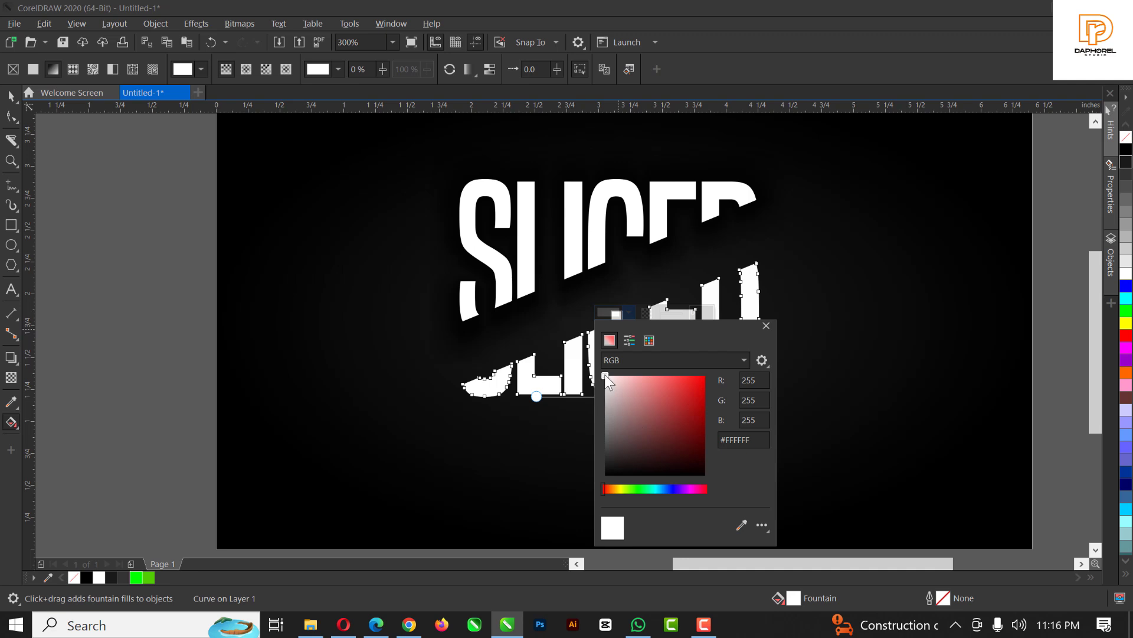
mouse_move(606, 381)
left_mouse_down()
mouse_move(680, 424)
mouse_move(703, 474)
left_mouse_up()
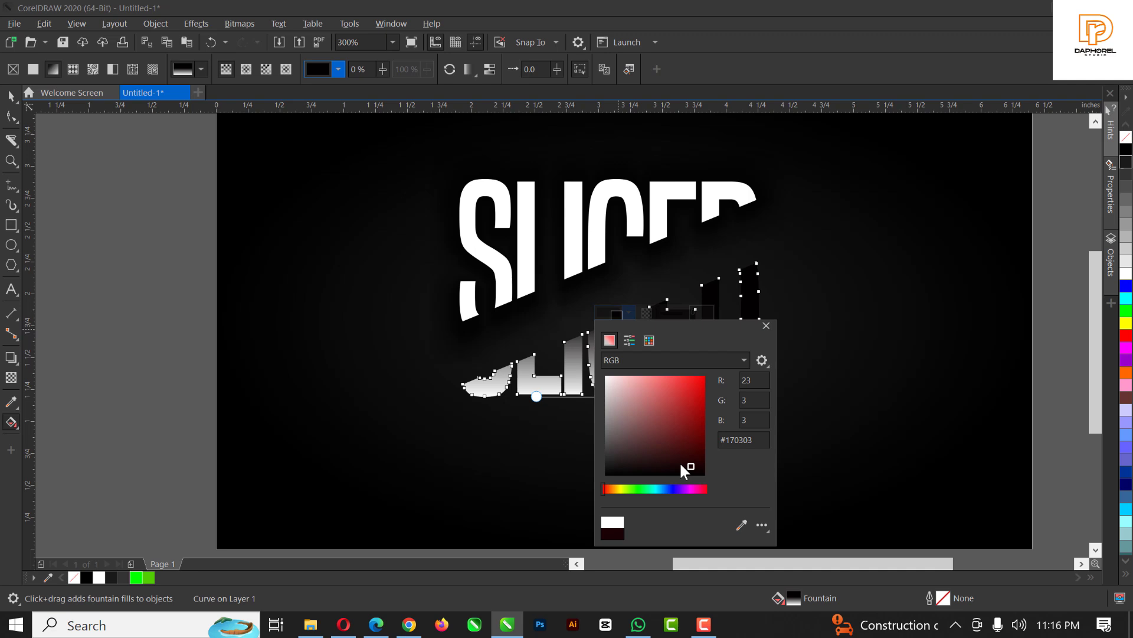
left_click_drag(685, 470, 643, 467)
left_click(628, 313)
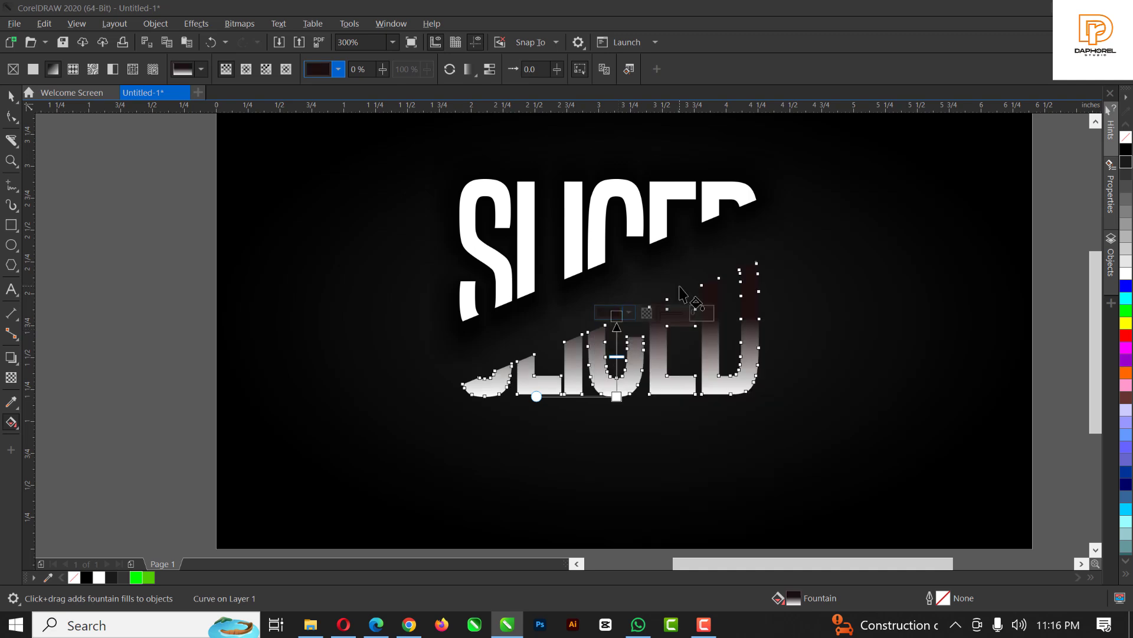
- Set the top gradient node to dark grey #2B2A2A and shift it slightly lower
left_click(627, 312)
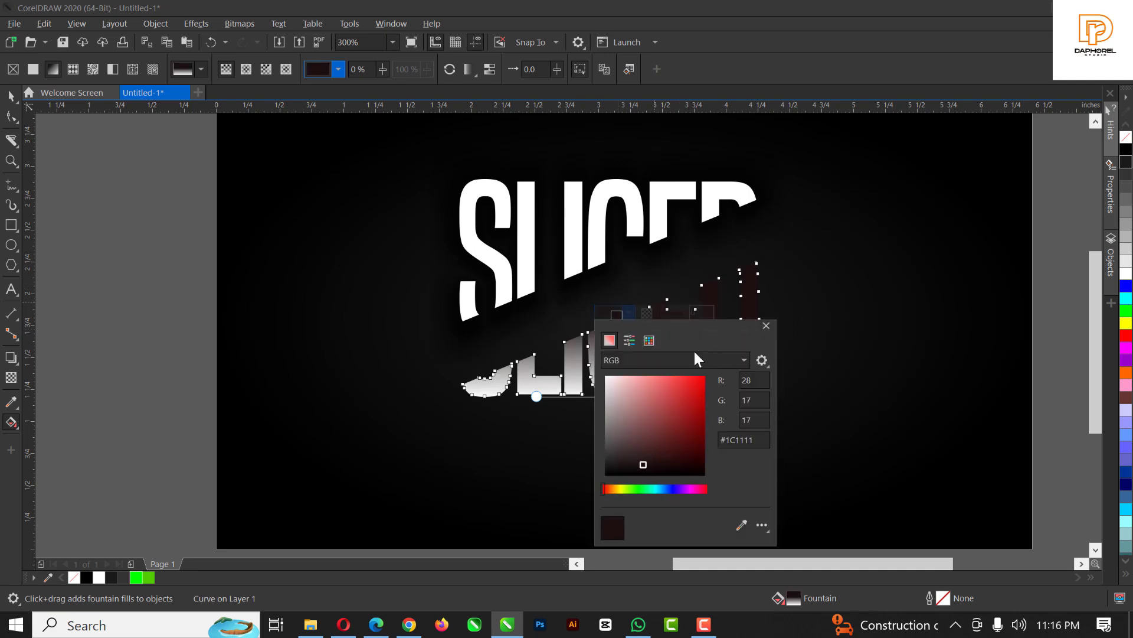
left_click(745, 526)
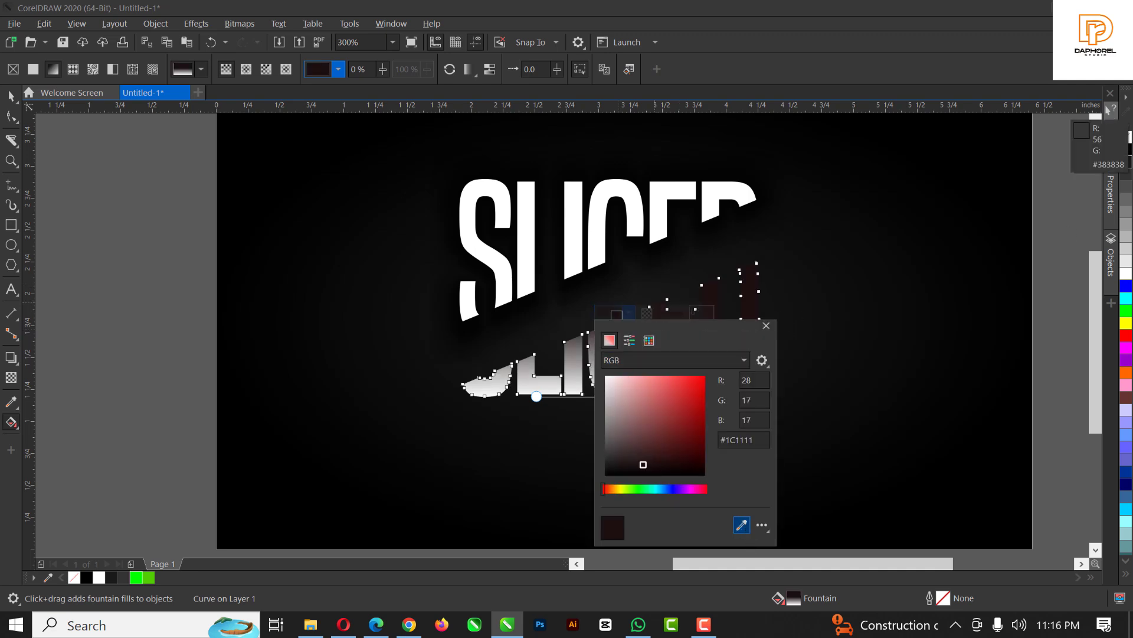
left_click(1127, 176)
left_click(720, 282)
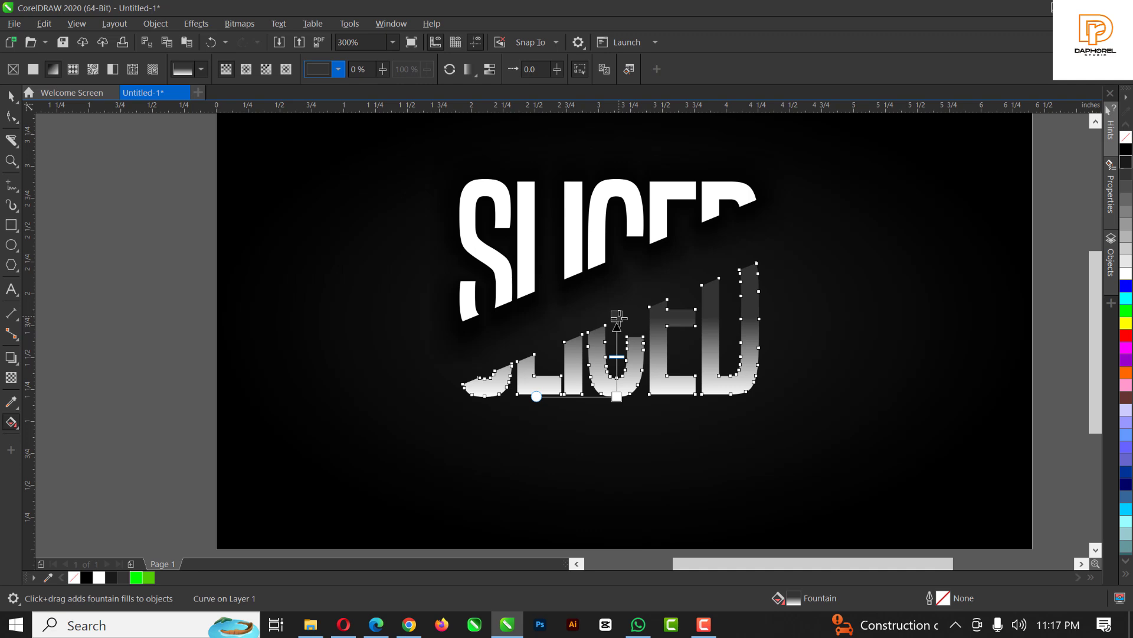
left_click_drag(616, 317, 617, 323)
scroll(624, 364, "up", 2)
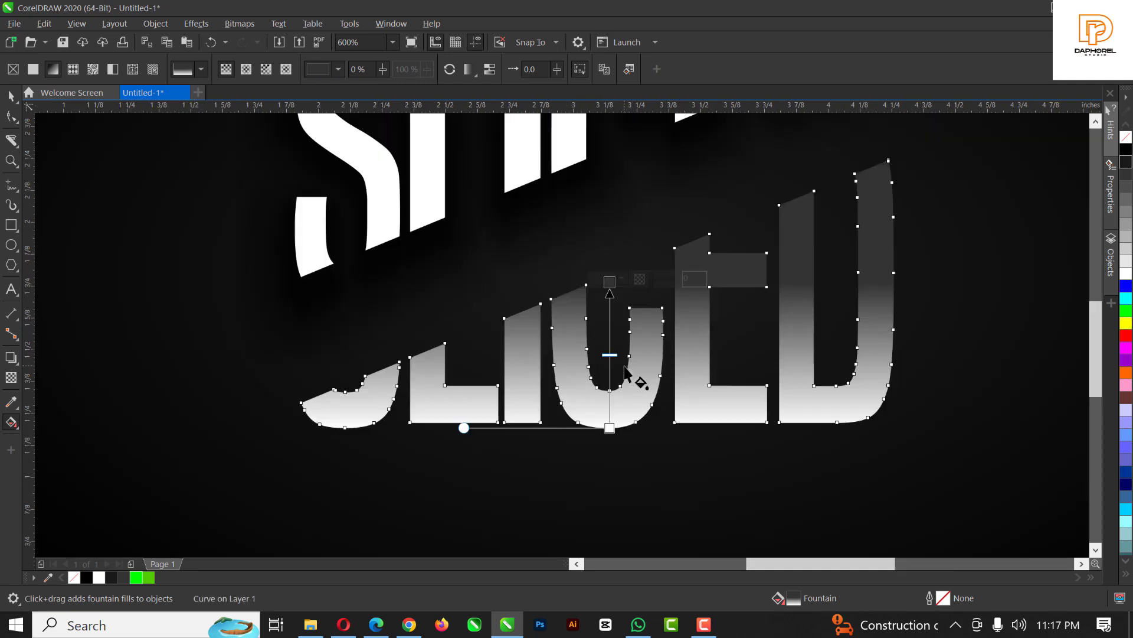
left_click(623, 278)
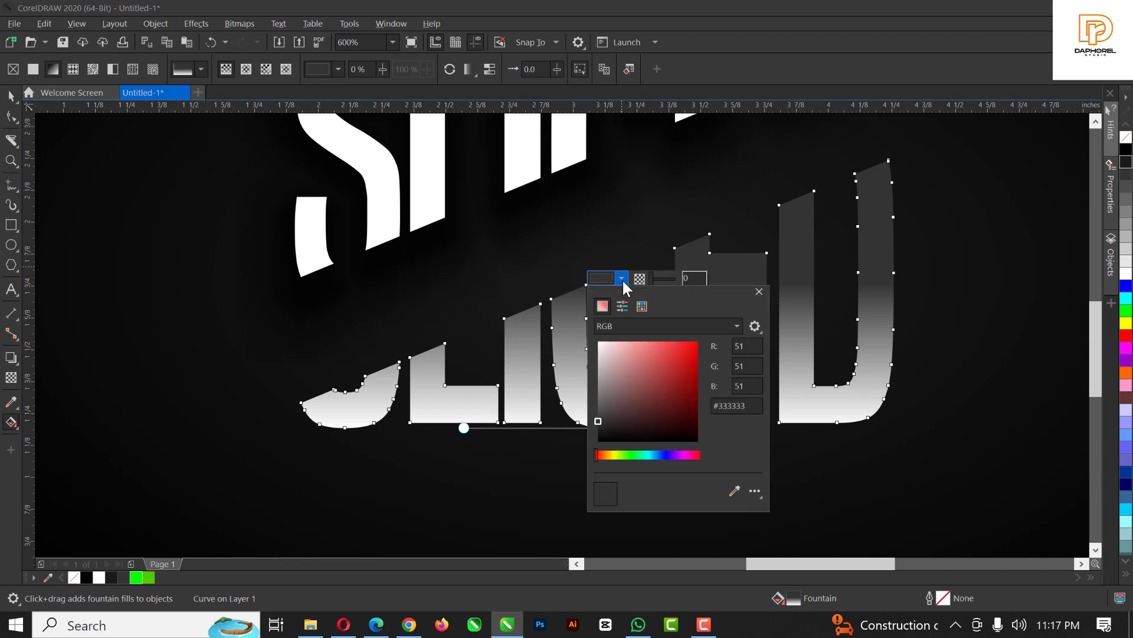
left_click(600, 421)
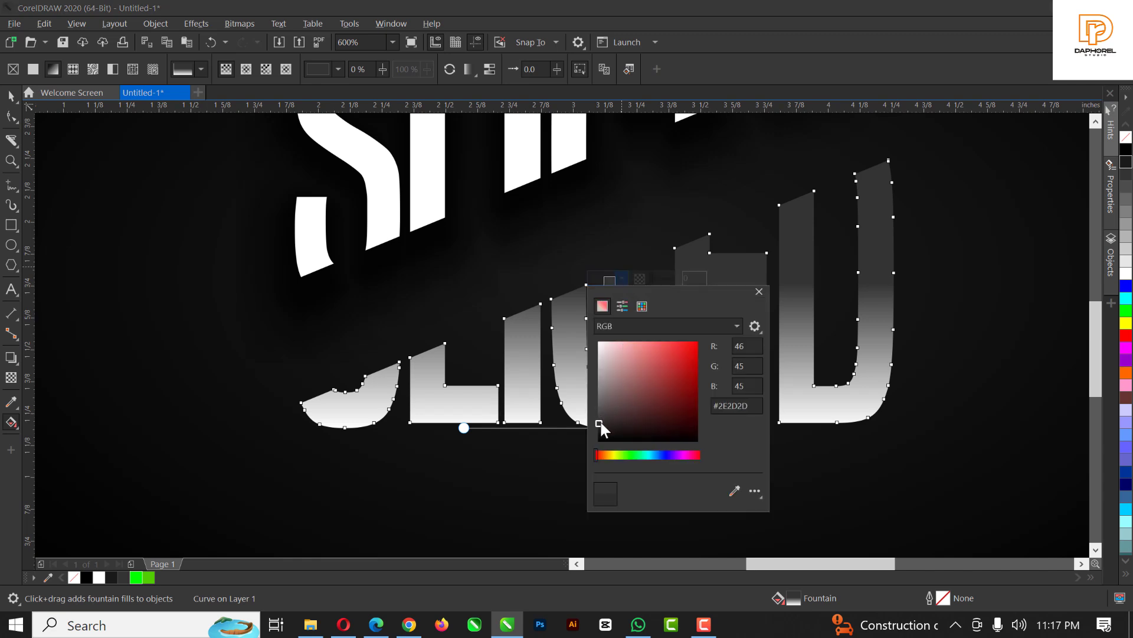
left_click(531, 355)
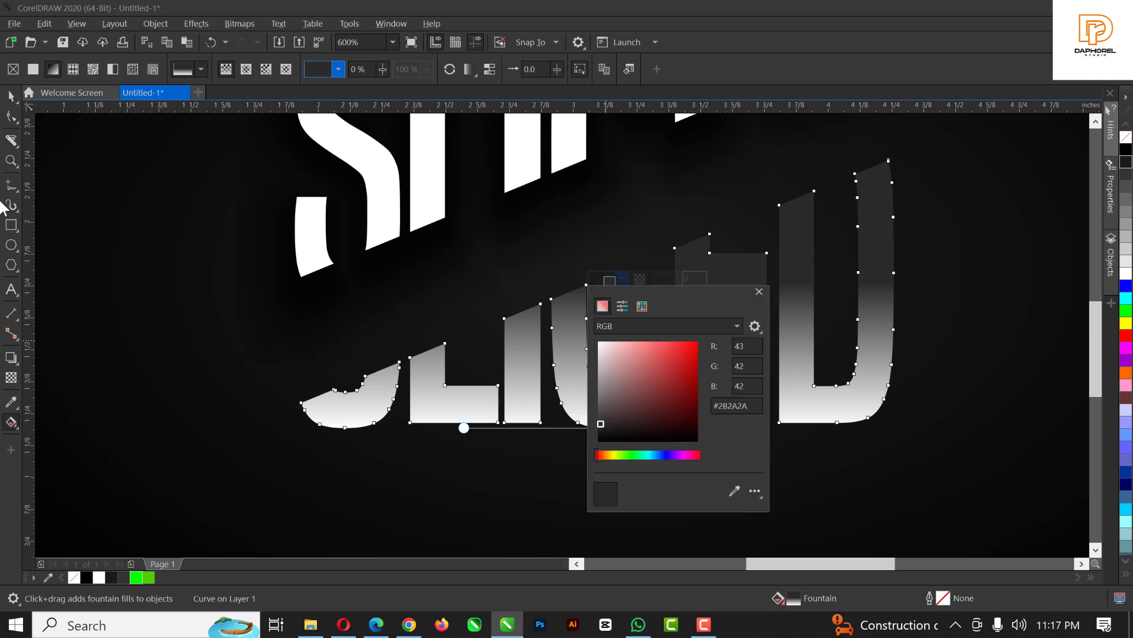
left_click(622, 278)
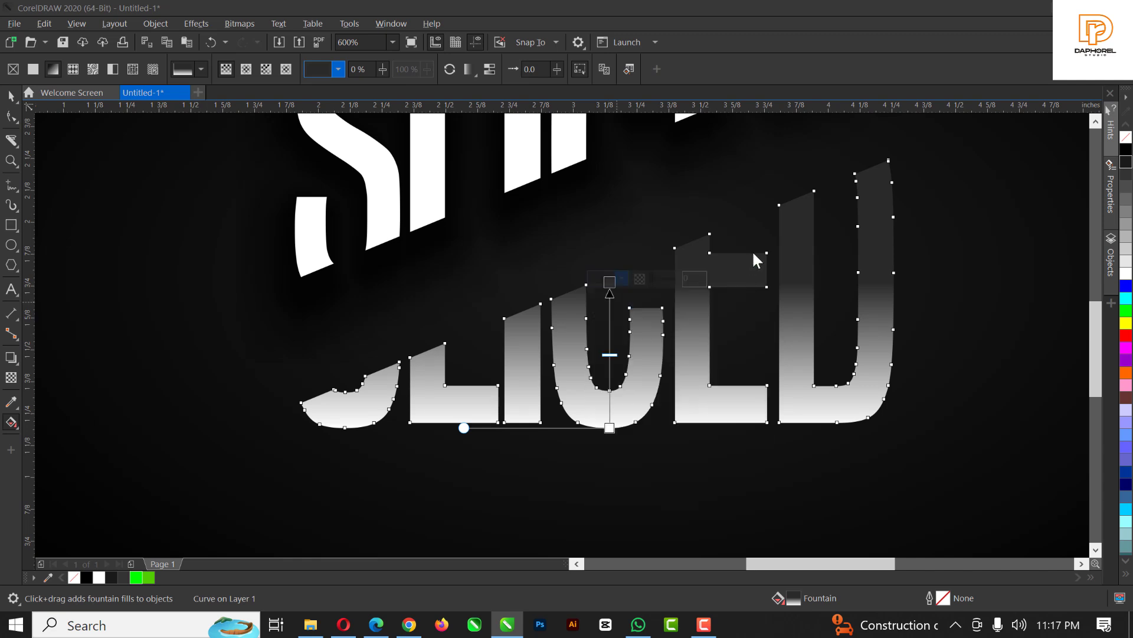
left_click(18, 95)
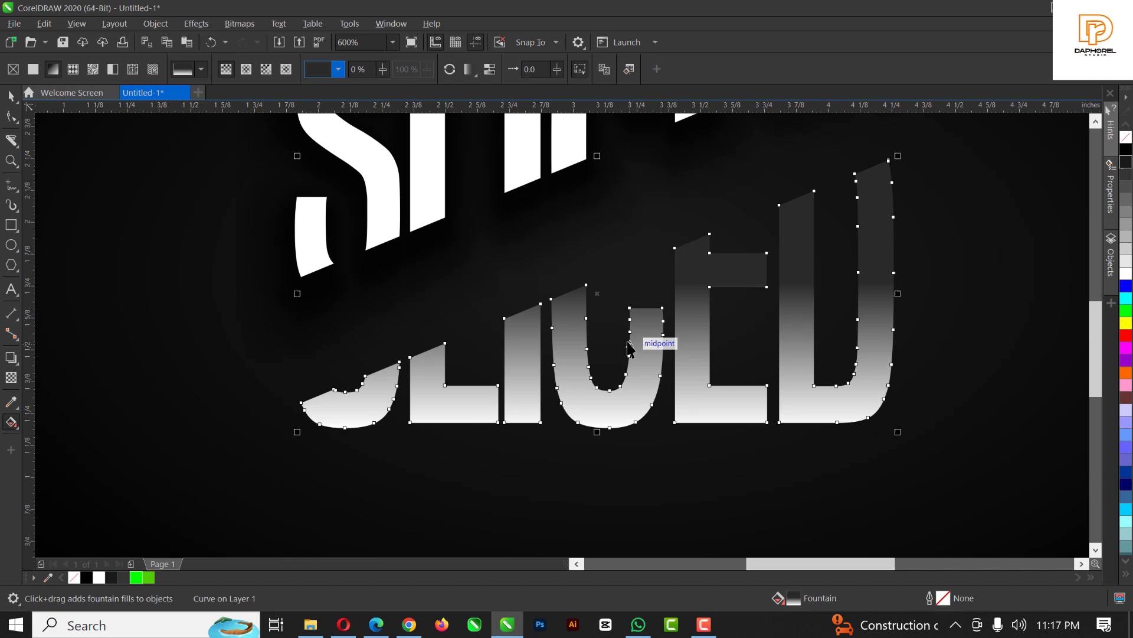
- Move the white upper slice about 95 px down to overlap the gradient lower slice
scroll(615, 346, "down", 2)
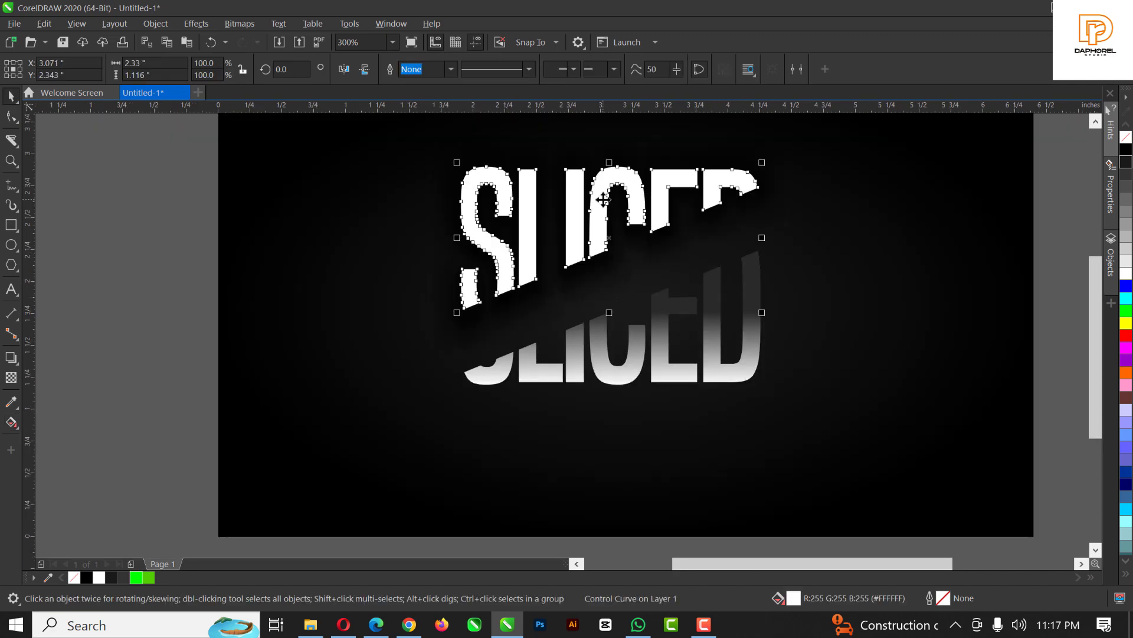
left_click_drag(605, 207, 611, 264)
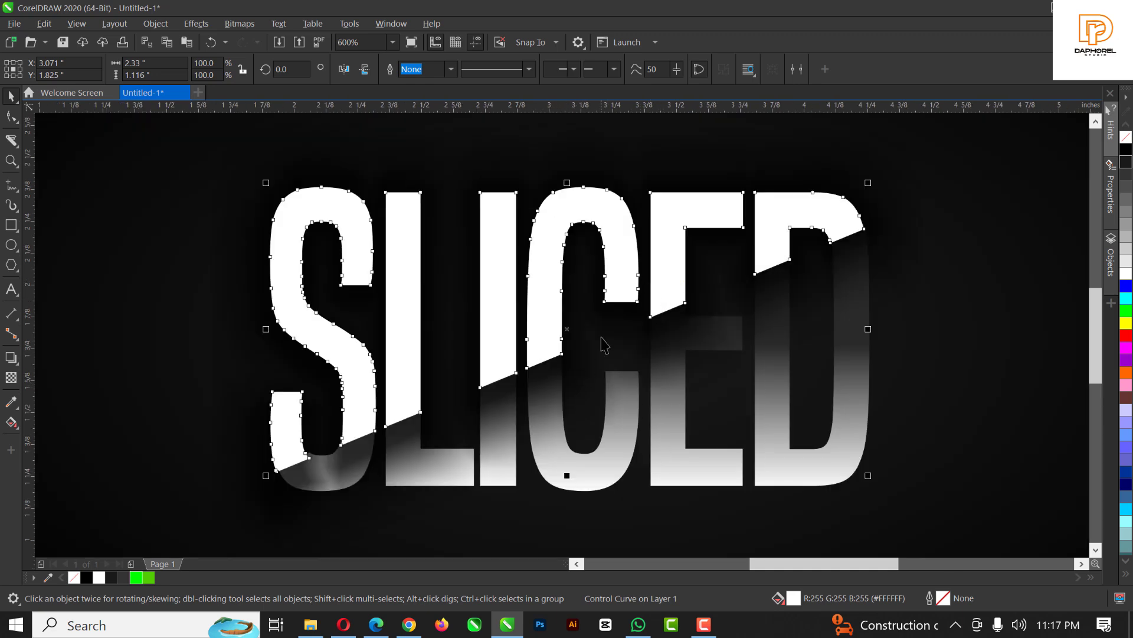
scroll(600, 340, "down", 2)
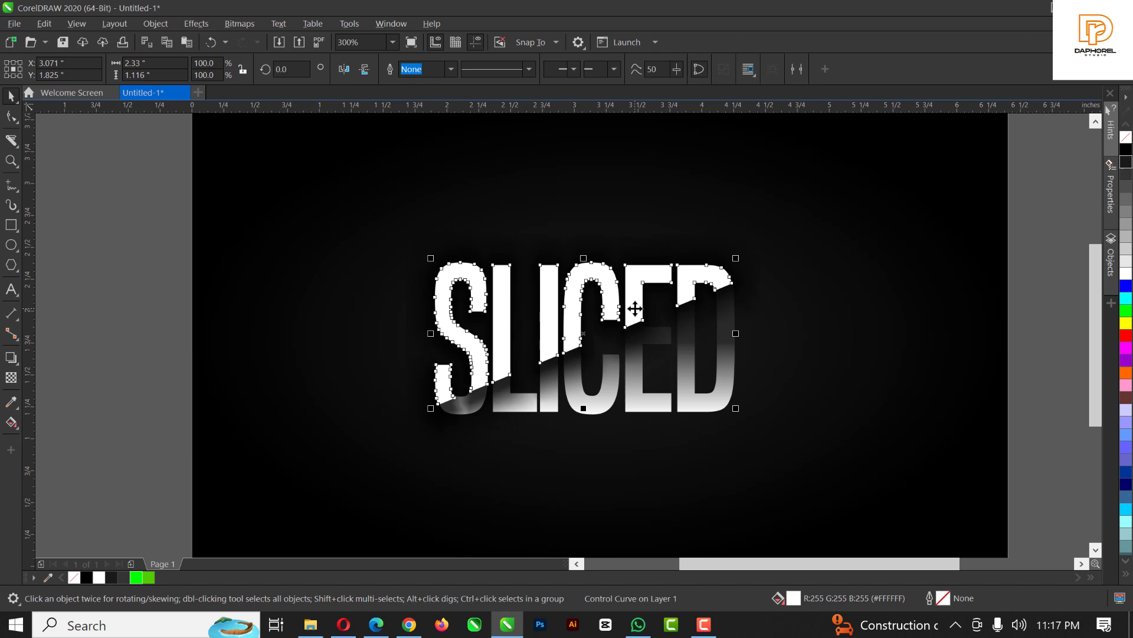
scroll(635, 308, "down", 1)
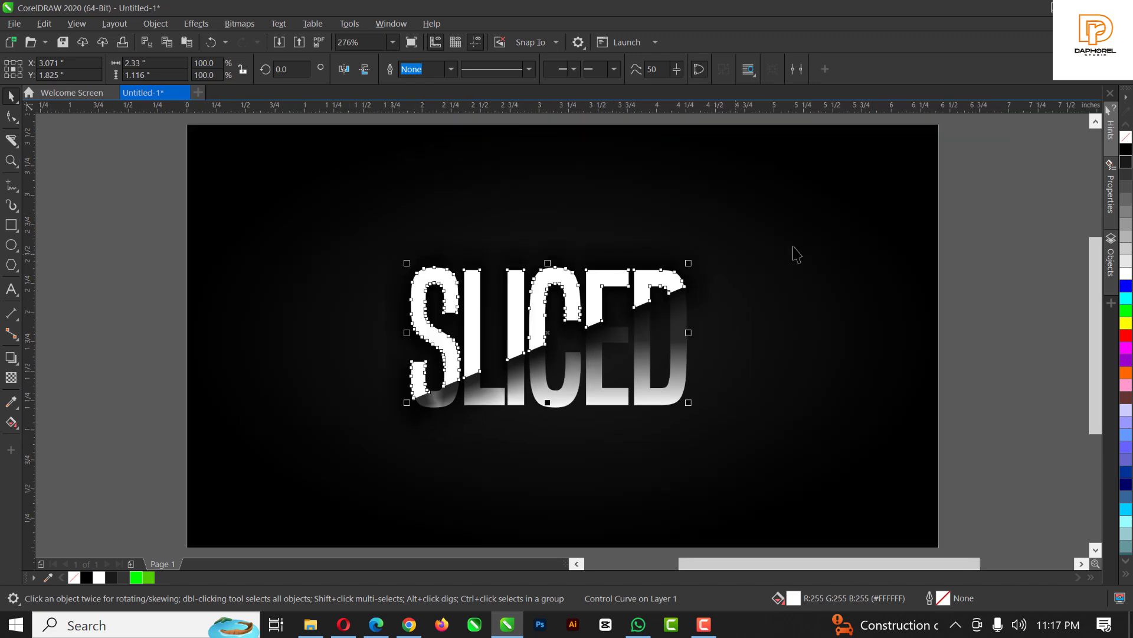
left_click(996, 209)
scroll(464, 329, "up", 2)
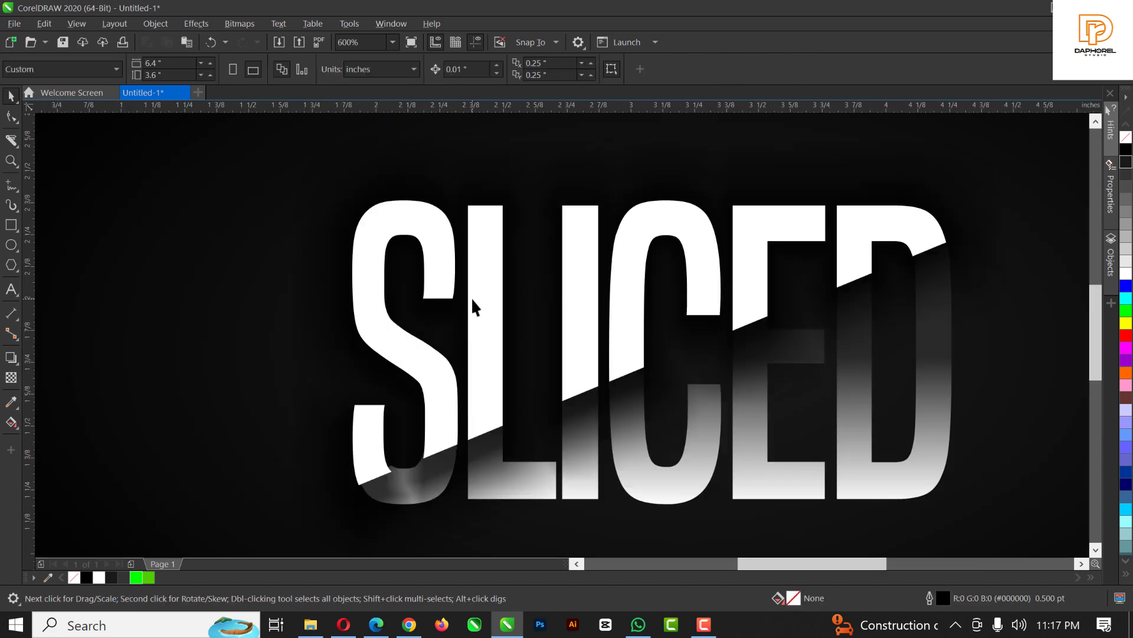
left_click(475, 318)
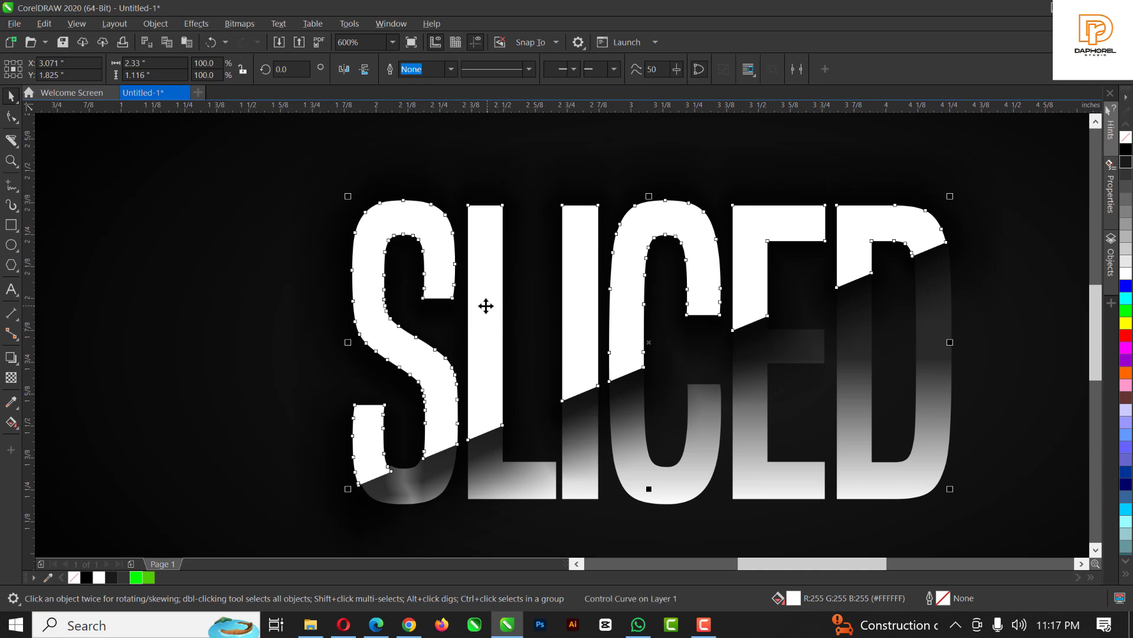
- Fill SLICED's top slice with a vertical fountain fill, bright green at the top fading to white
left_click(13, 424)
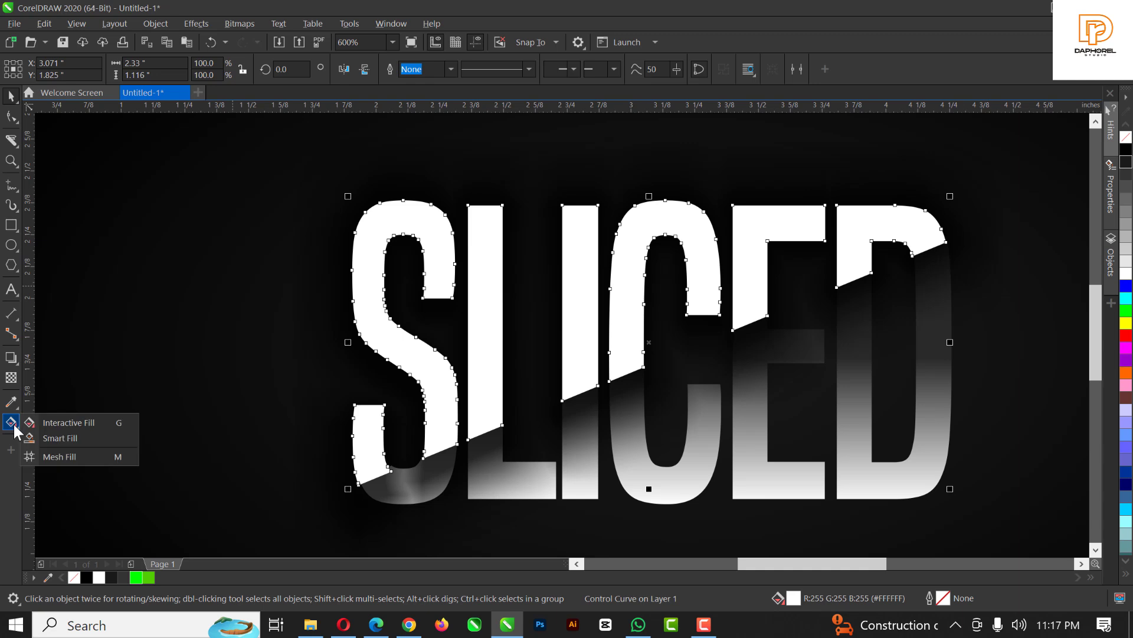
left_click(52, 422)
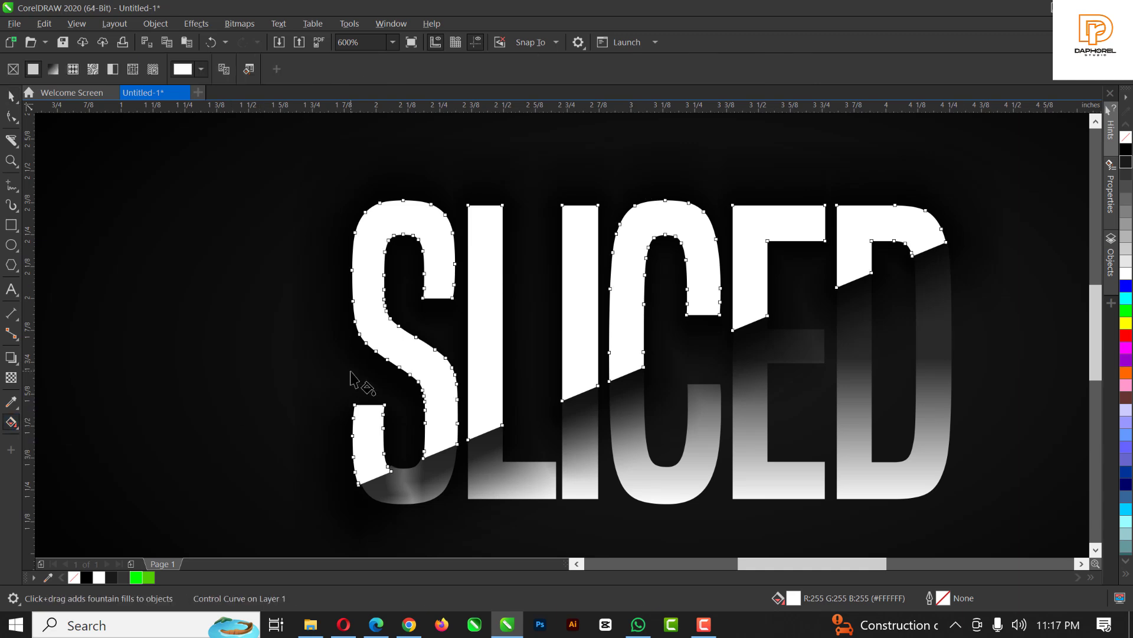
left_click_drag(485, 398, 487, 204)
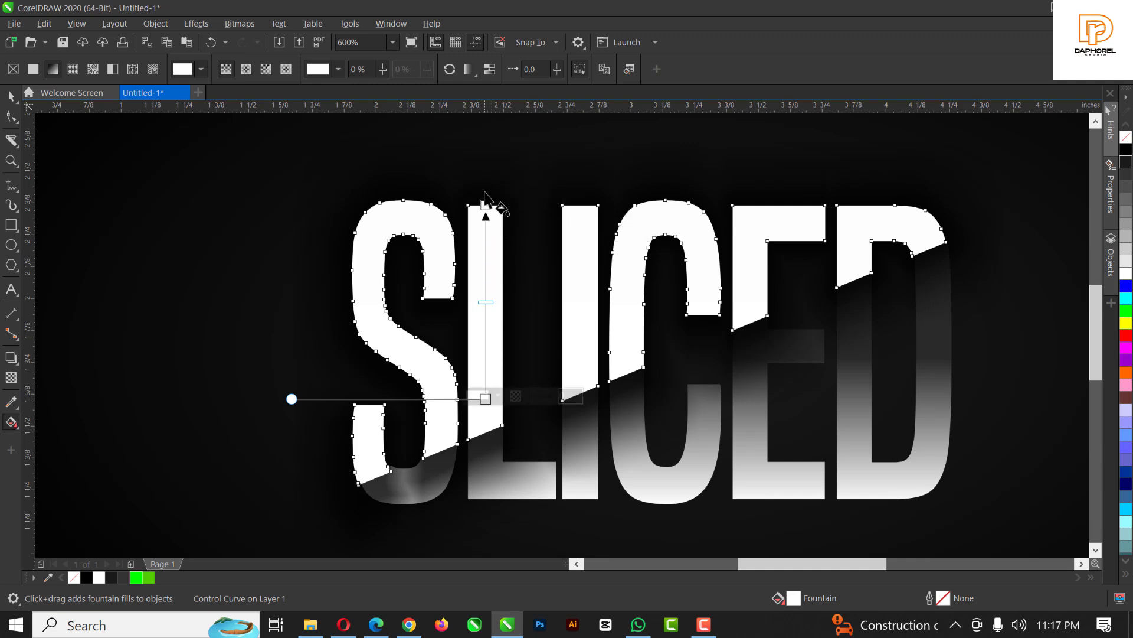
left_click(485, 205)
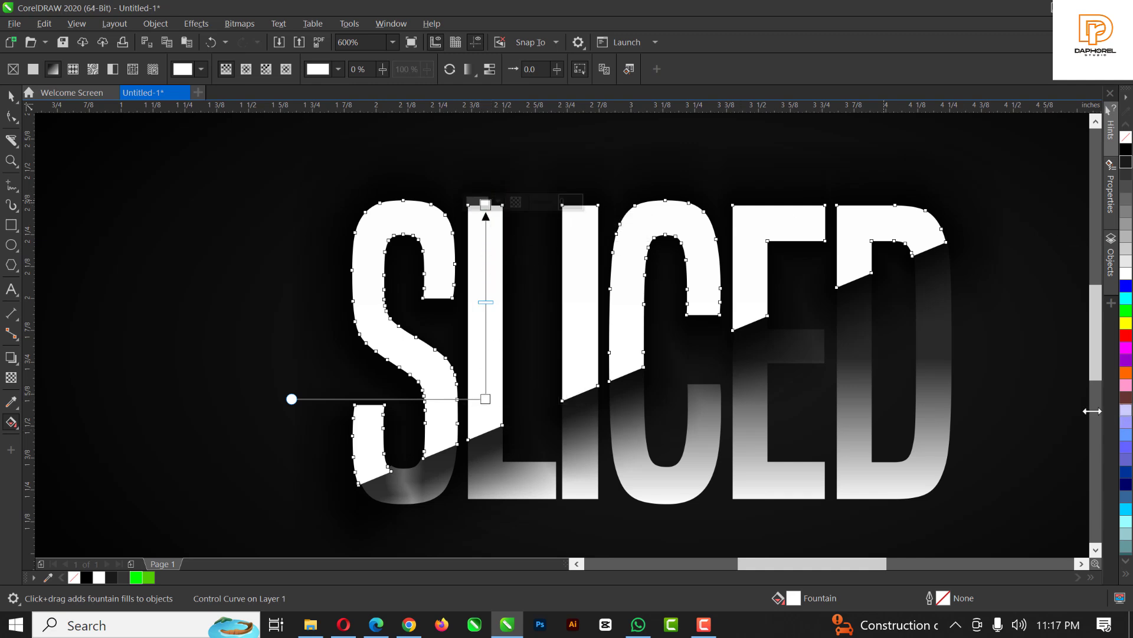
left_click(1126, 312)
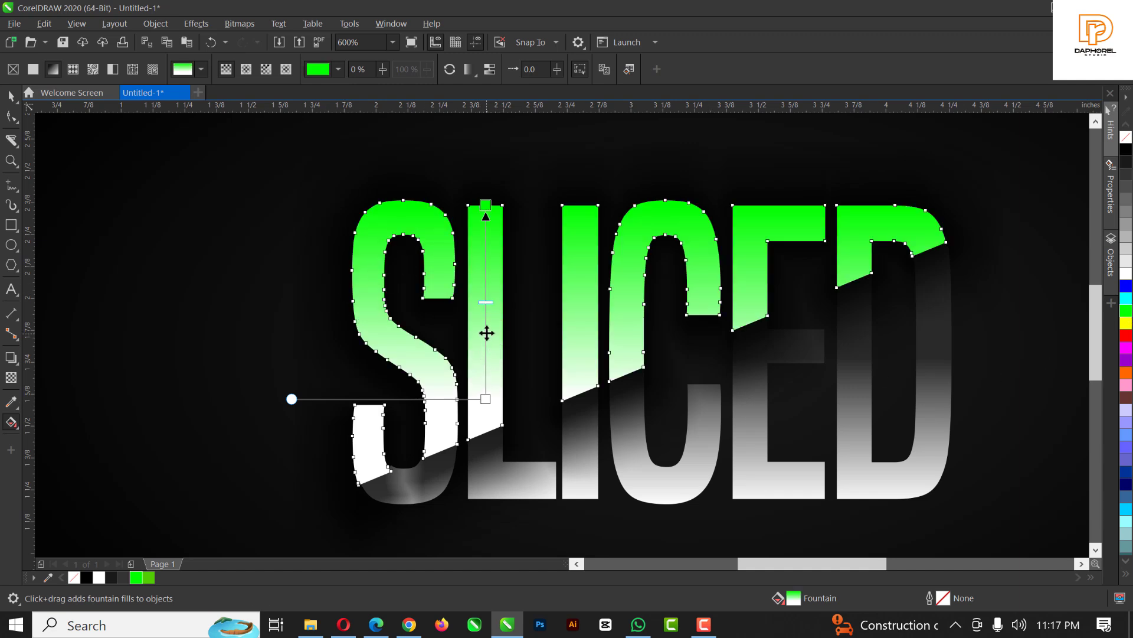
key("Escape")
left_click(485, 268)
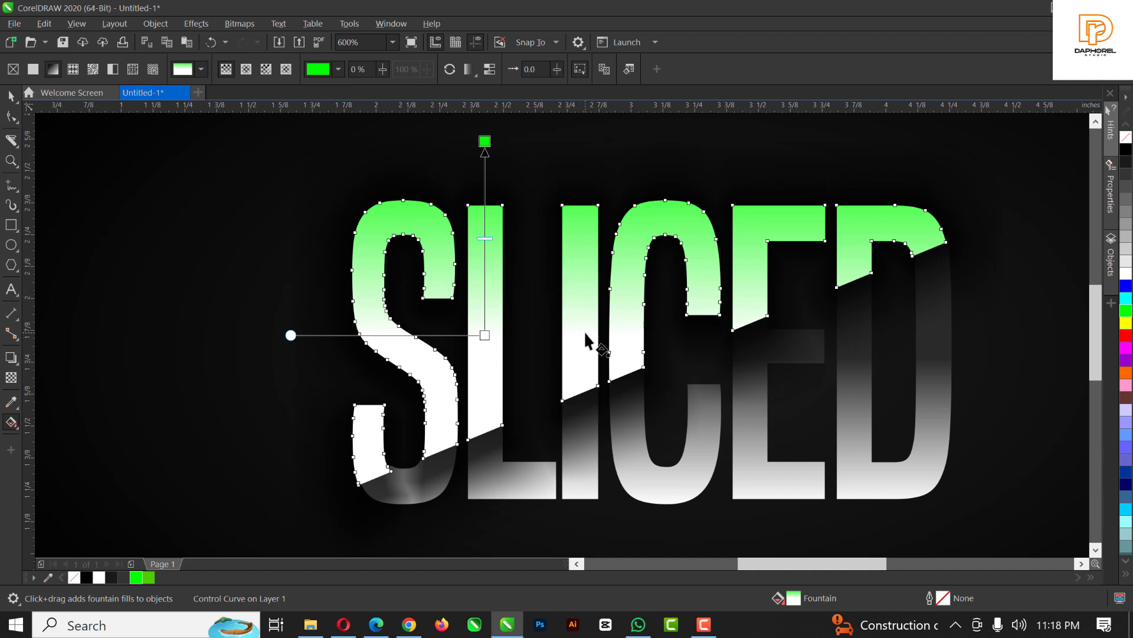
scroll(585, 334, "down", 2)
key("space")
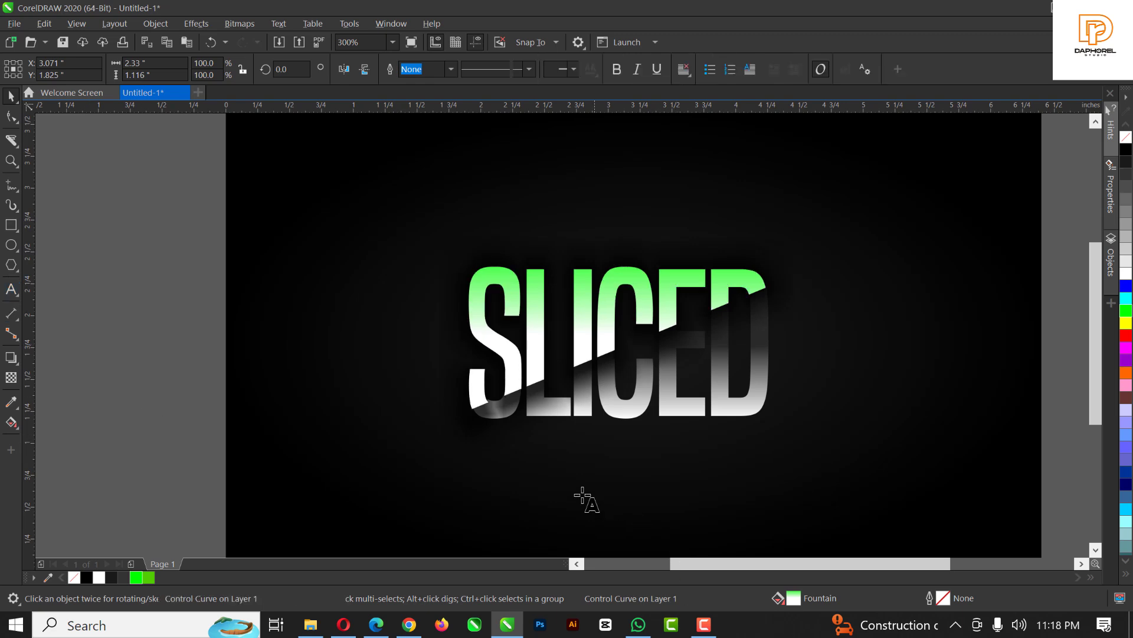
- Type the subtitle 'CORELDRAW TEXT CUT EFFECT' below SLICED and shrink it to about a third
left_click(549, 495)
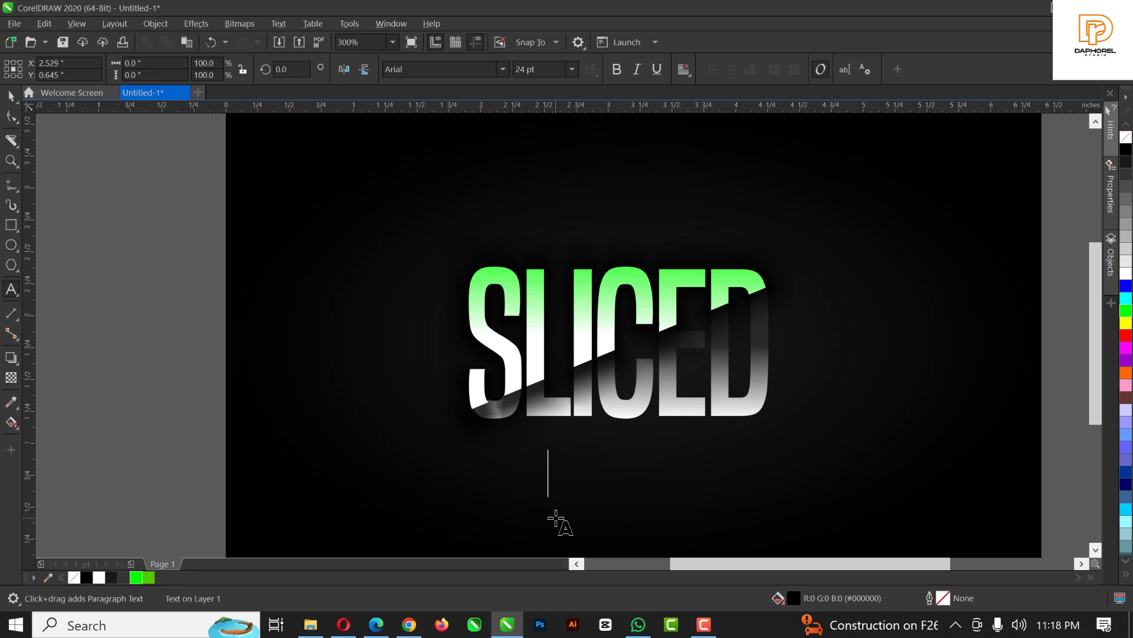
type("COREL")
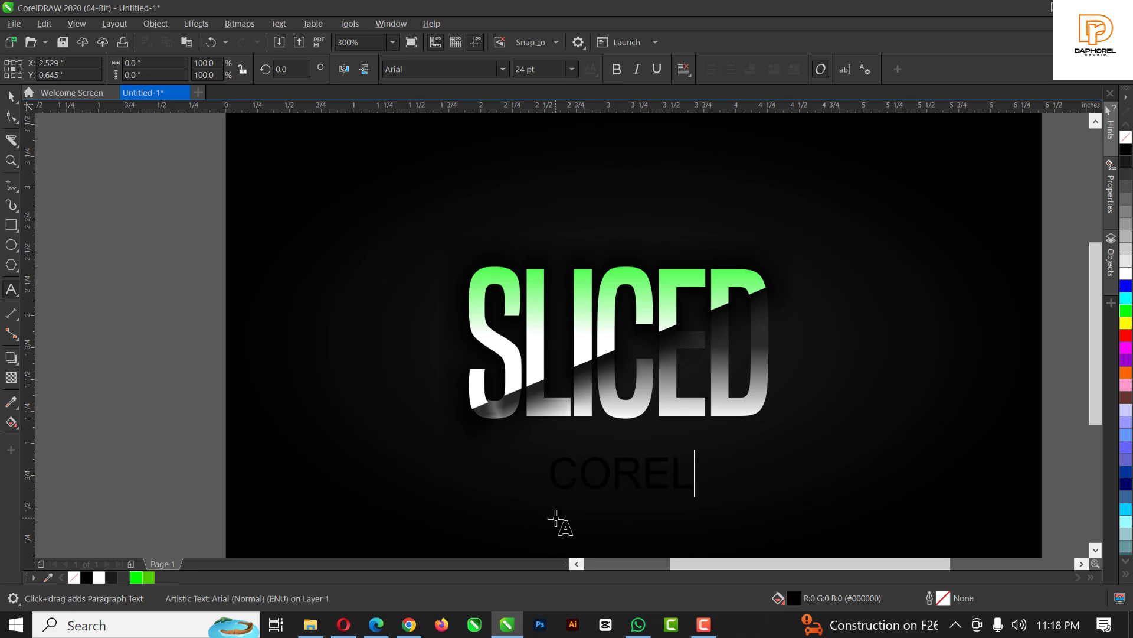
type("DRAW TEXT")
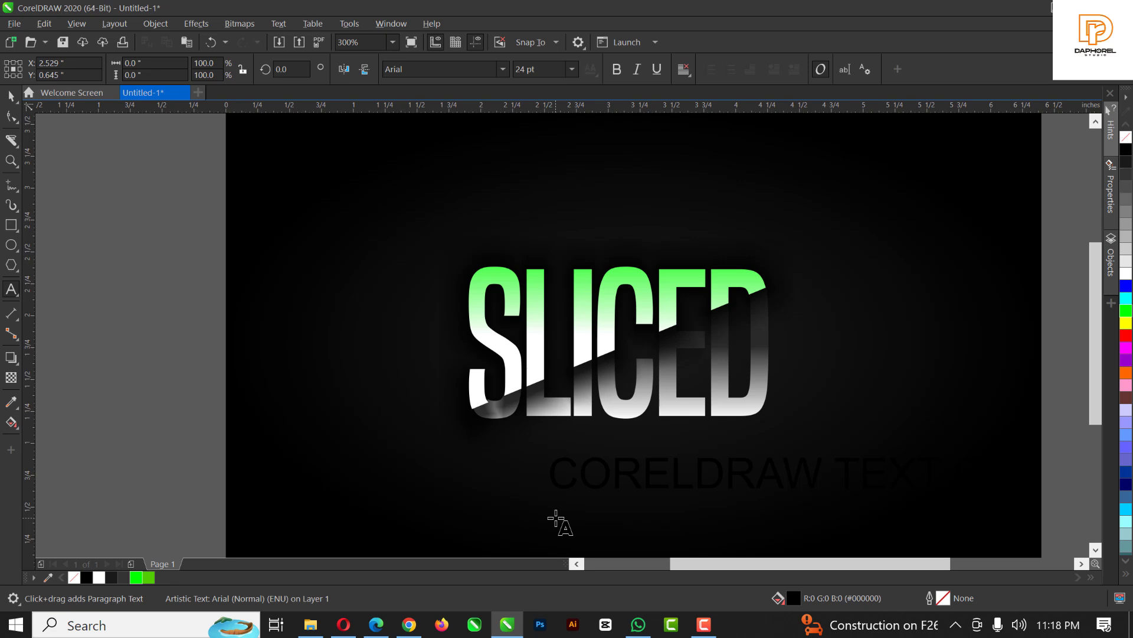
type("EFFECT")
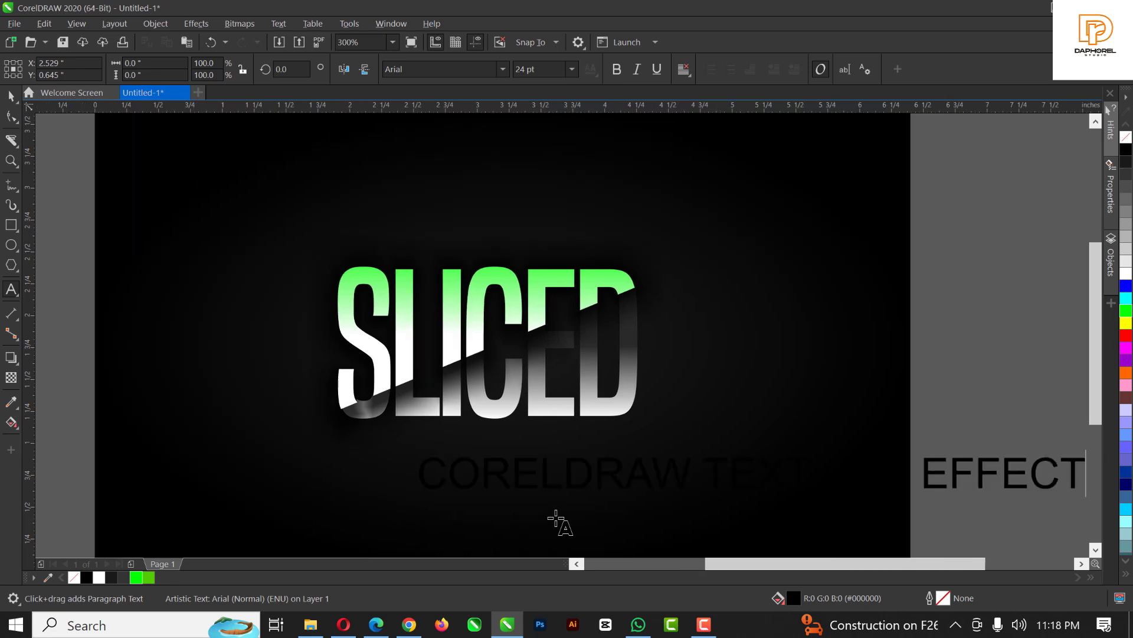
key("ctrl+space")
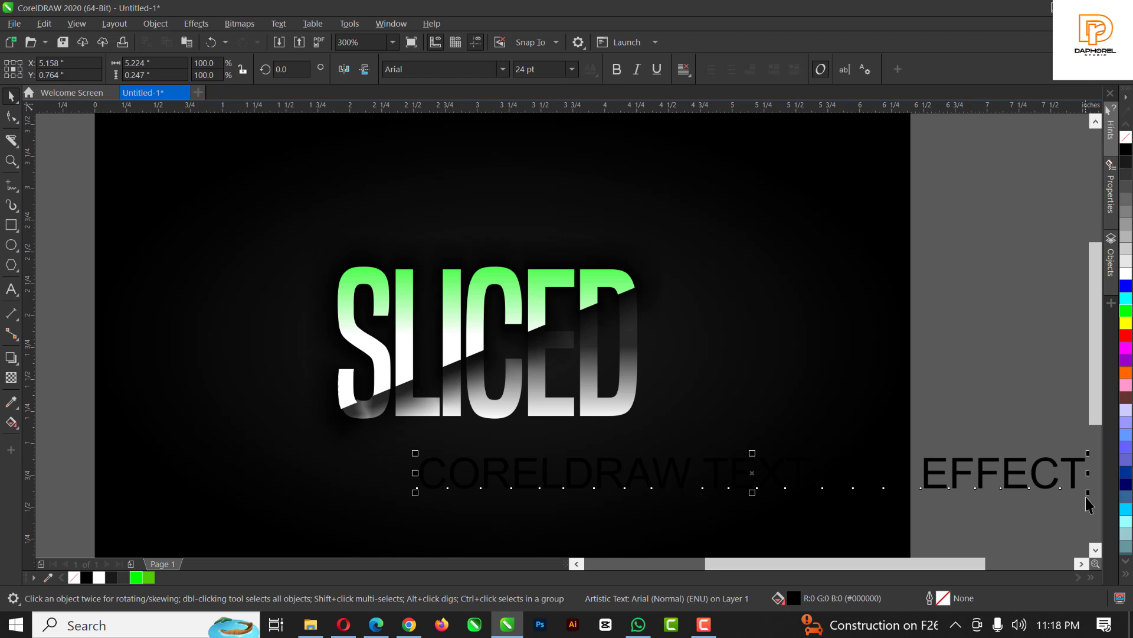
left_click_drag(1087, 494, 632, 499)
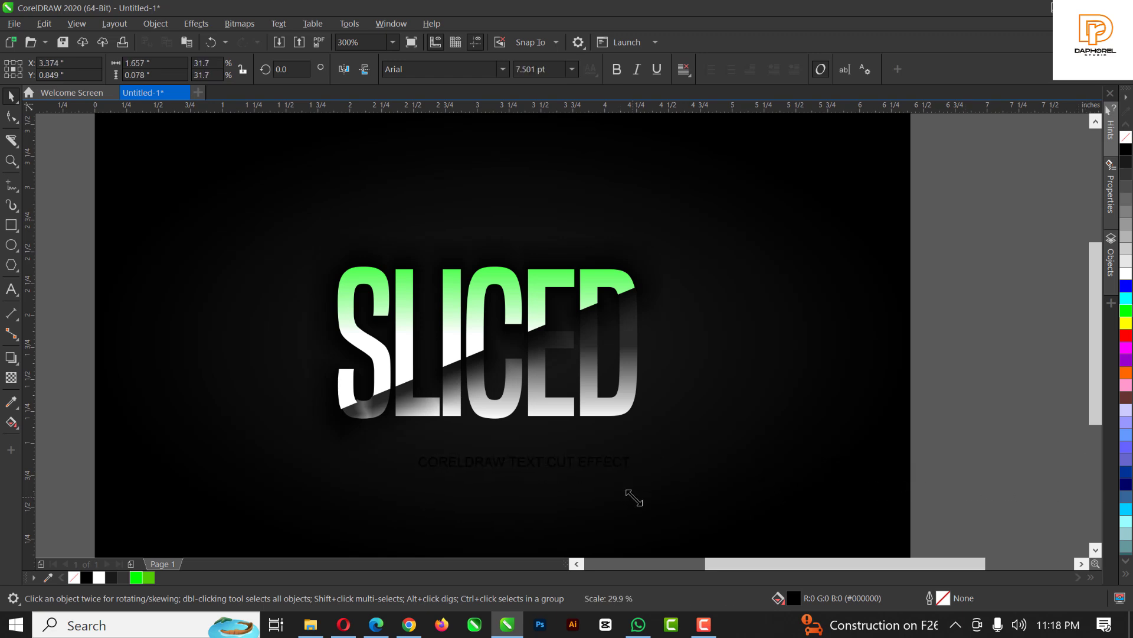
- Make the subtitle light grey and bold, nudged into place just beneath SLICED
left_click(1126, 260)
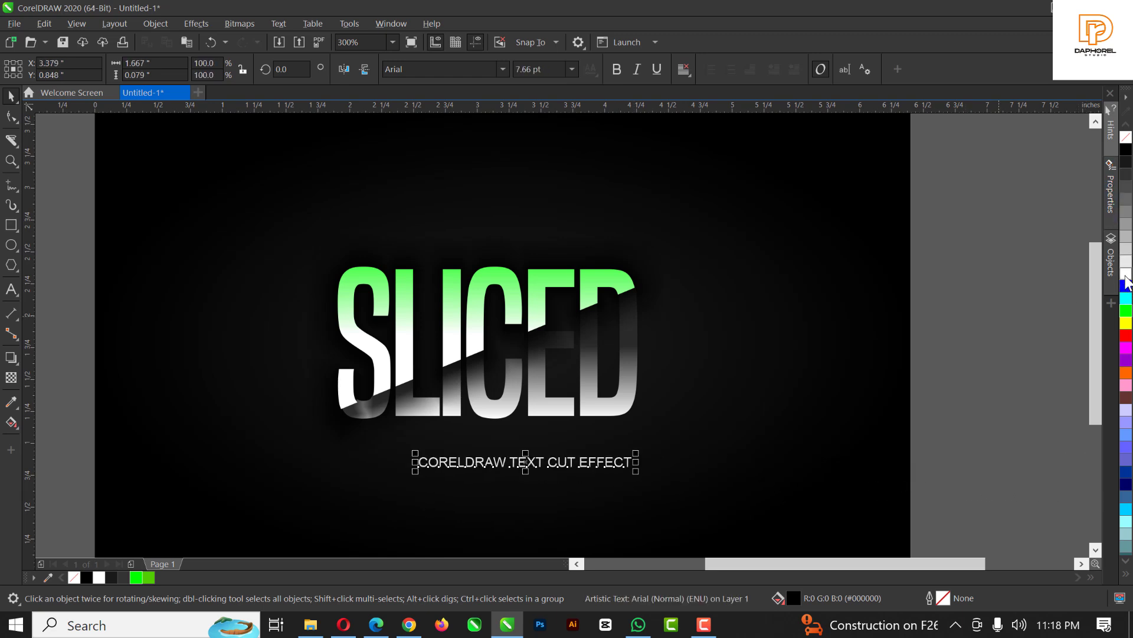
left_click_drag(524, 462, 498, 441)
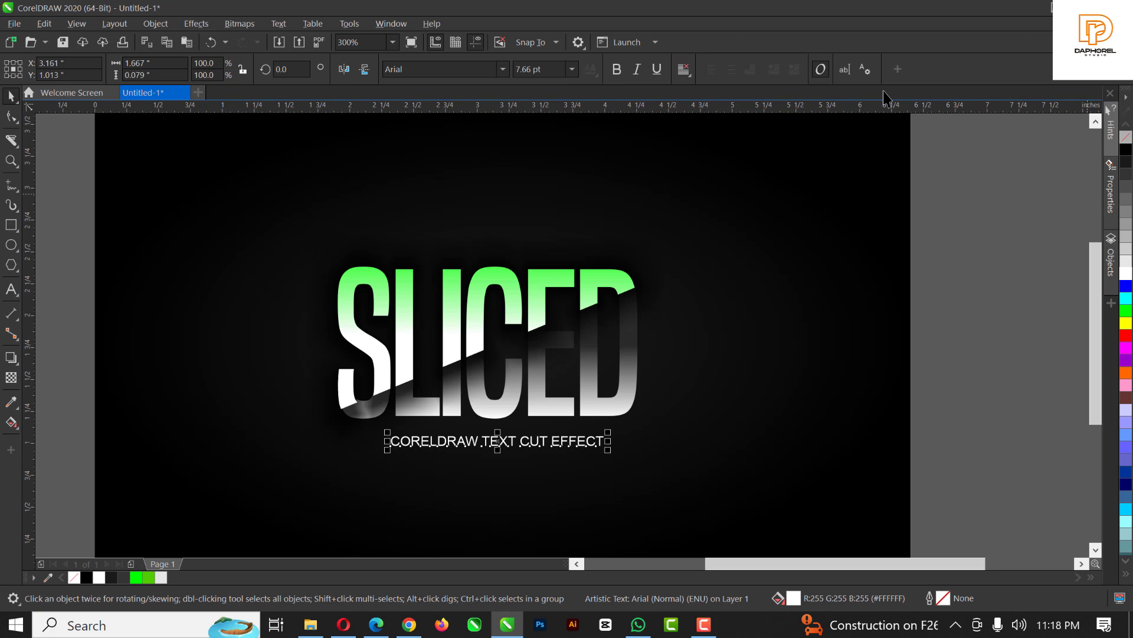
left_click(624, 71)
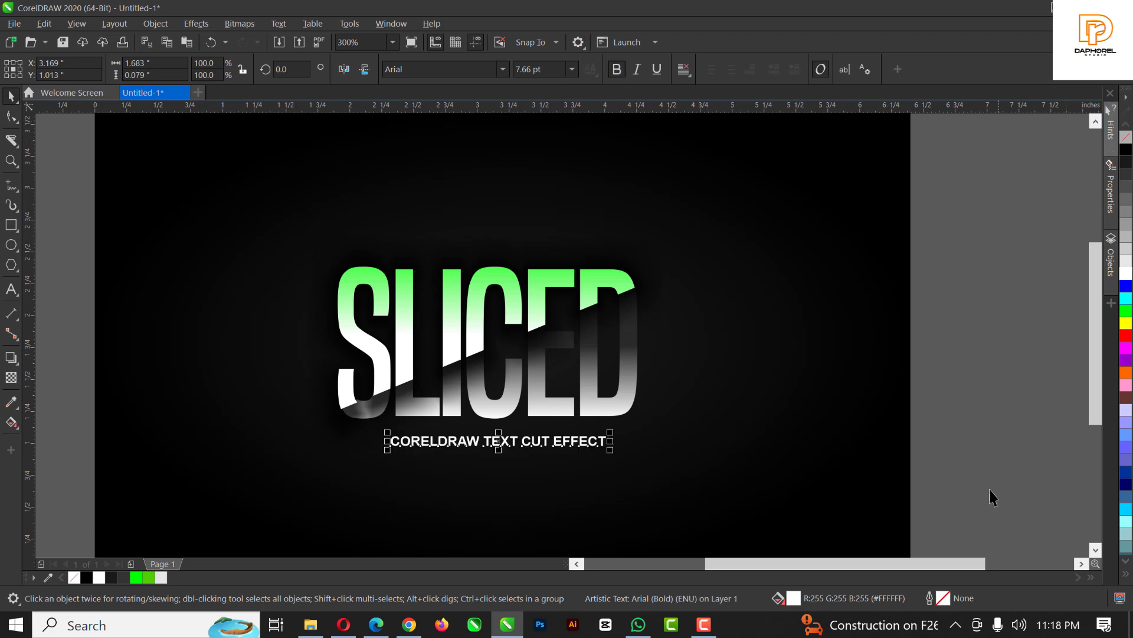
key("Left")
key("Left")
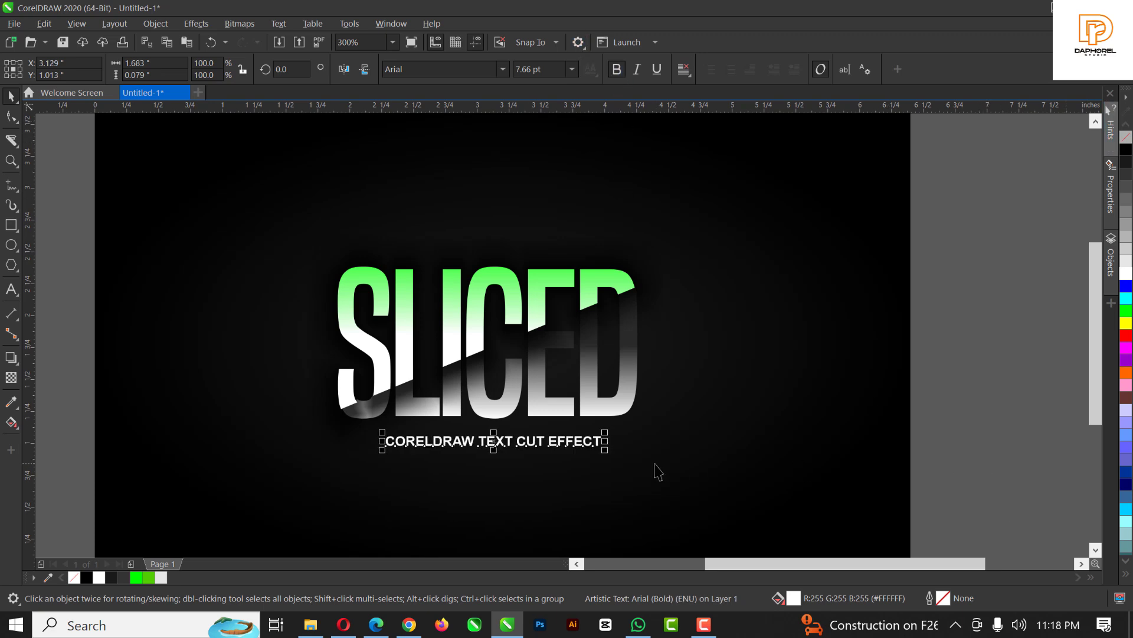
key("Up")
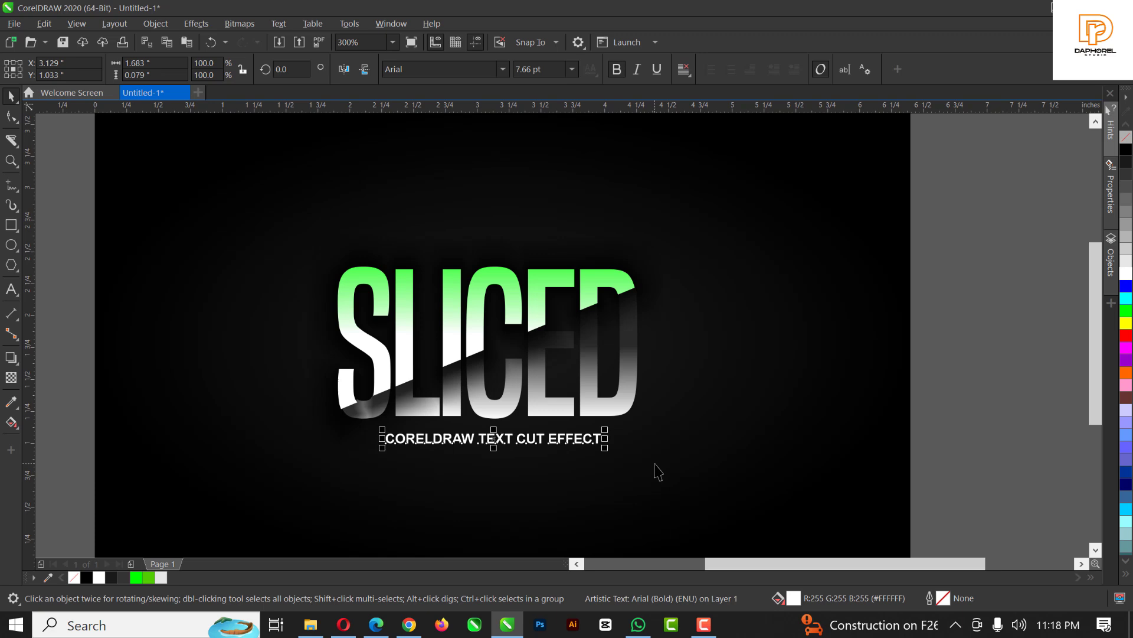
- Draw an ellipse over the top of the page, filled bright green with no outline
left_click(981, 274)
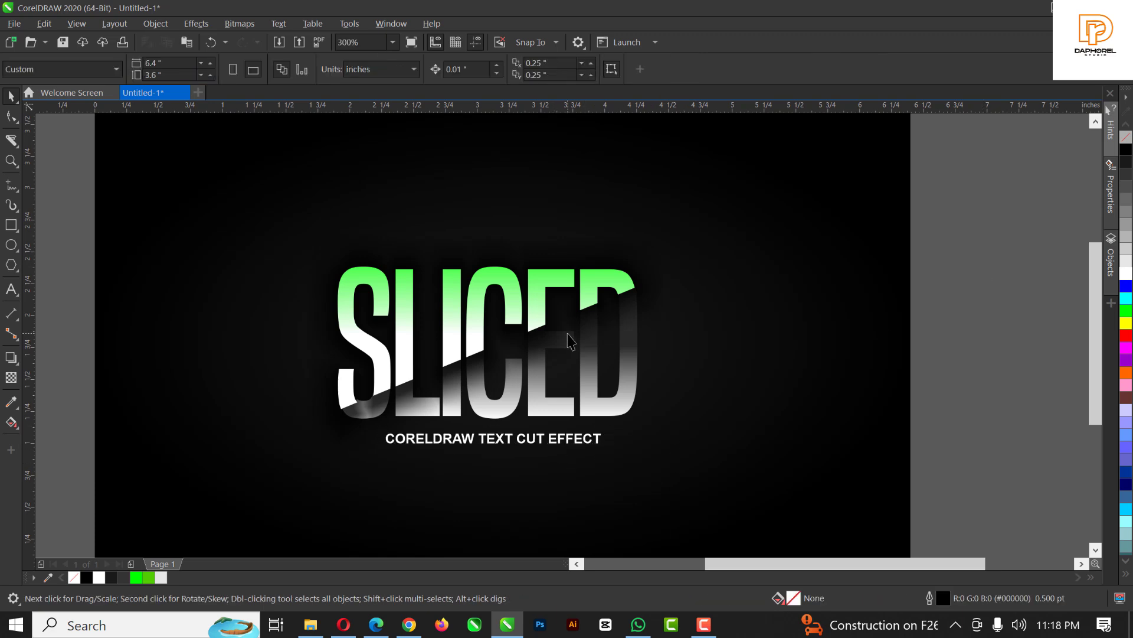
scroll(577, 342, "down", 2)
scroll(542, 337, "up", 2)
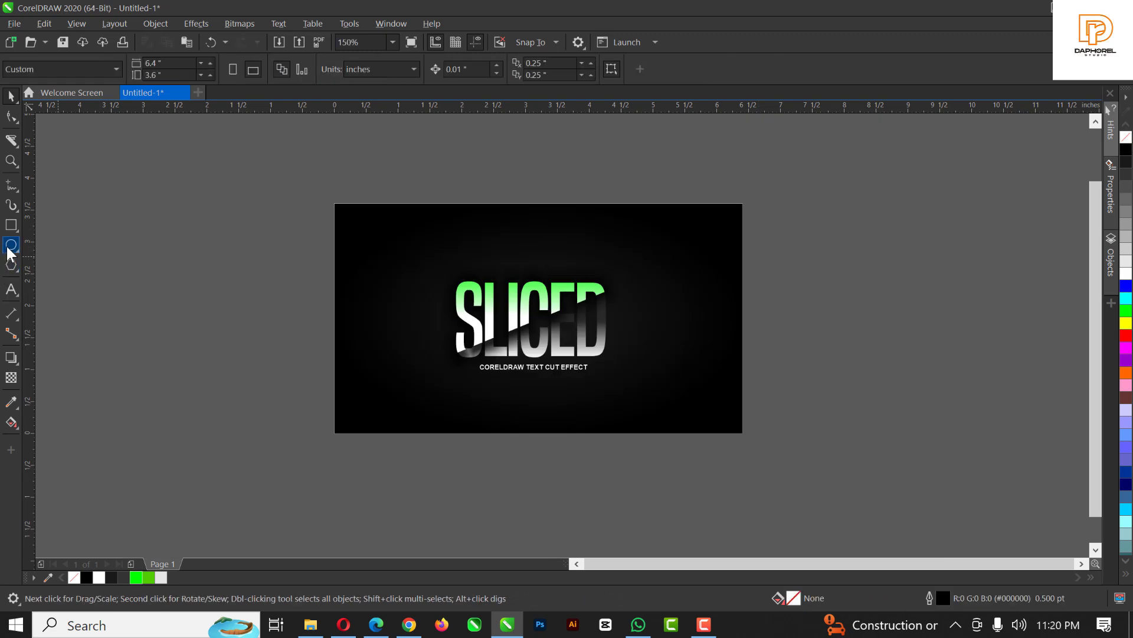
left_click(8, 250)
left_click_drag(444, 175, 619, 261)
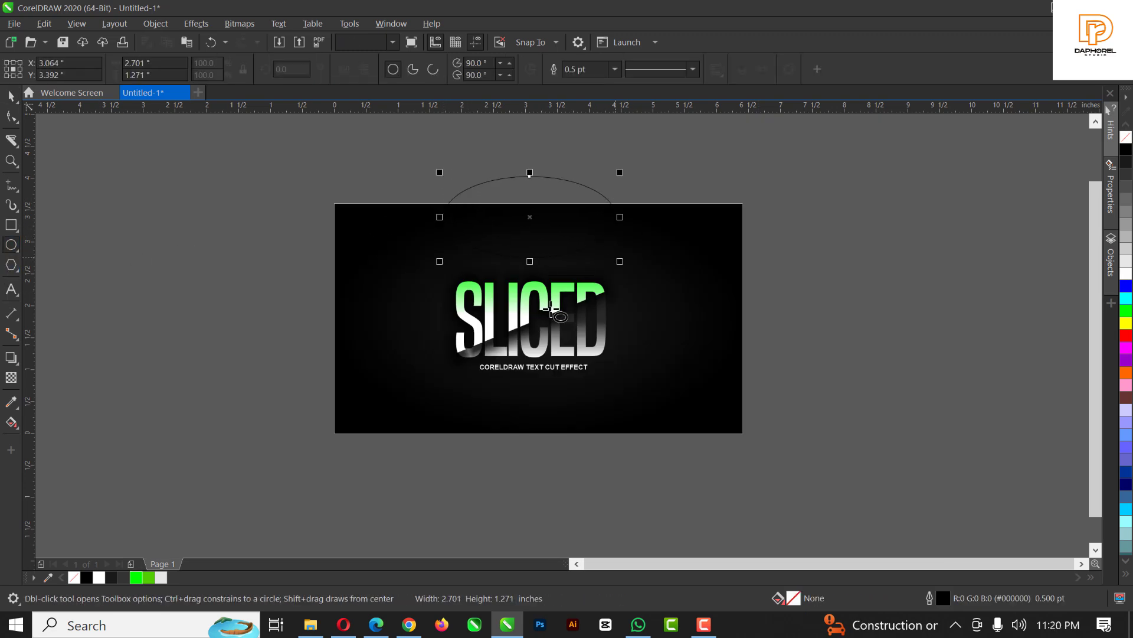
left_click(1127, 310)
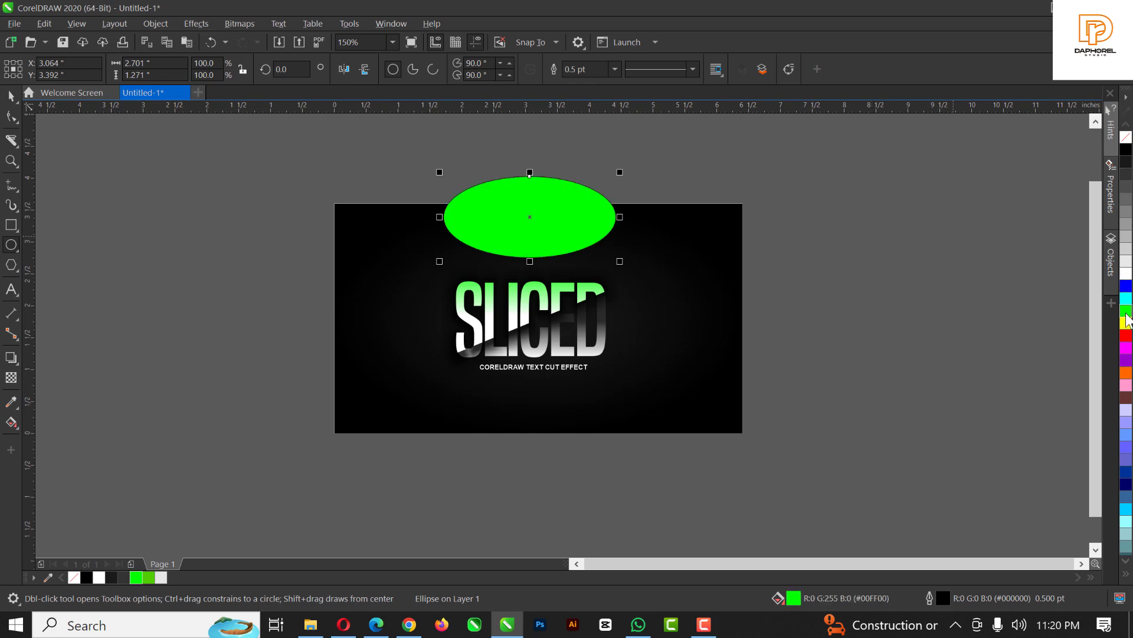
right_click(1126, 144)
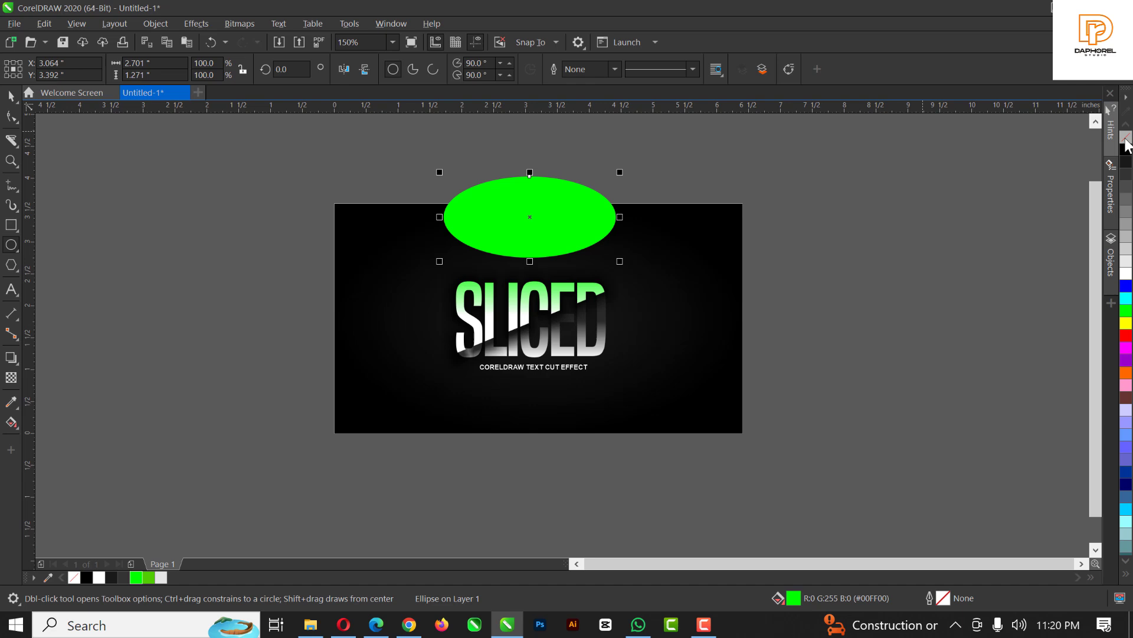
- Give the ellipse an elliptical fountain transparency, enlarge it to about 159% and raise it
left_click(11, 377)
left_click(53, 71)
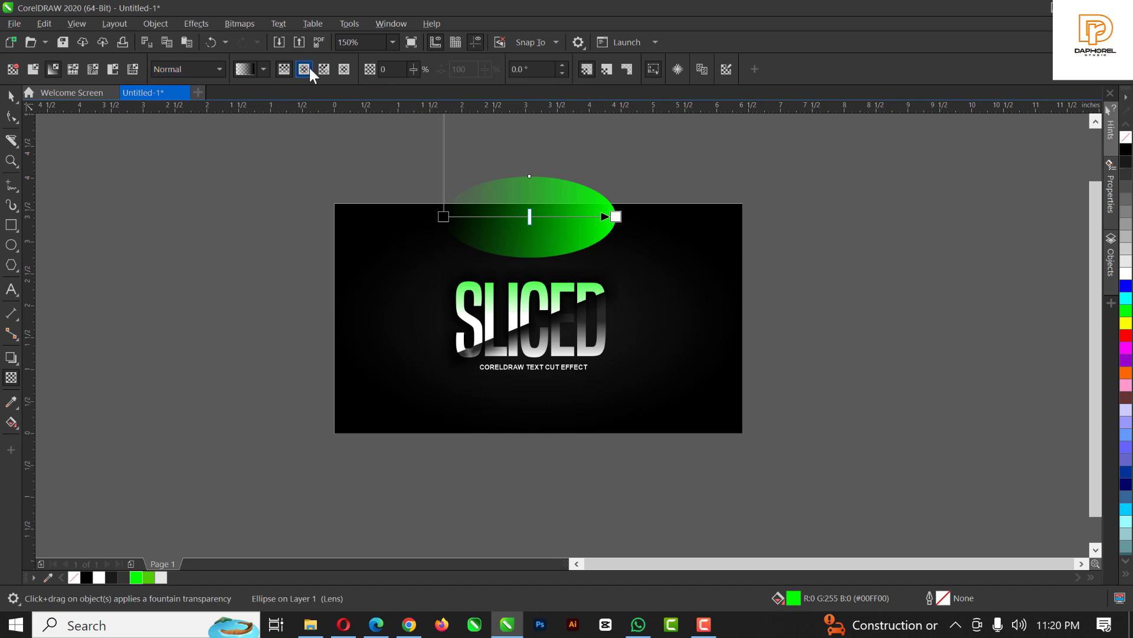
left_click(306, 67)
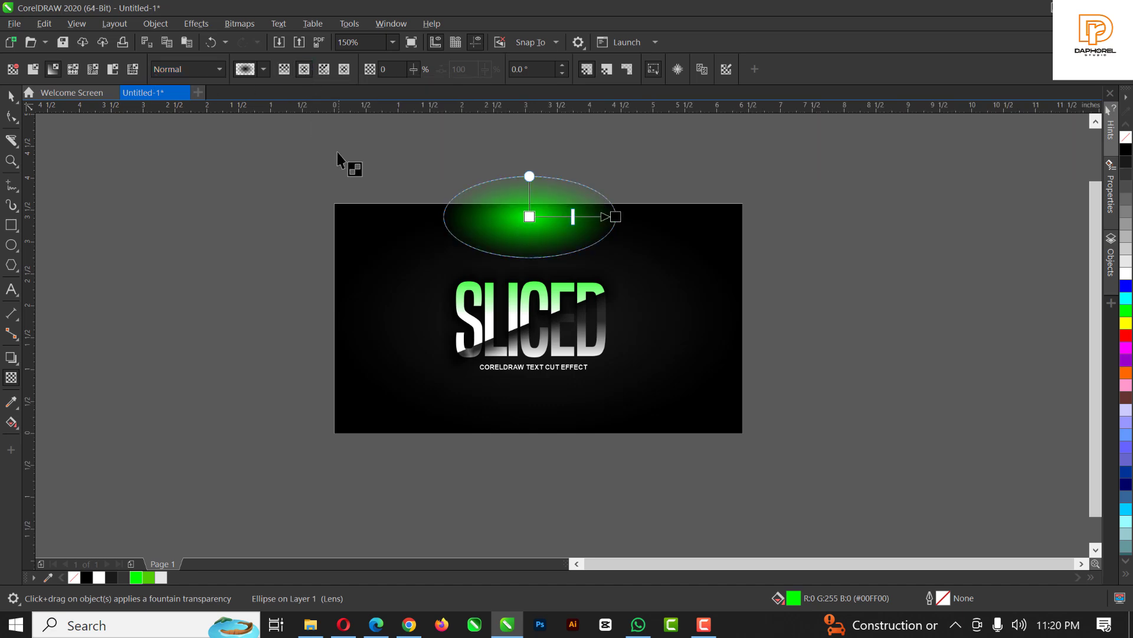
left_click(11, 95)
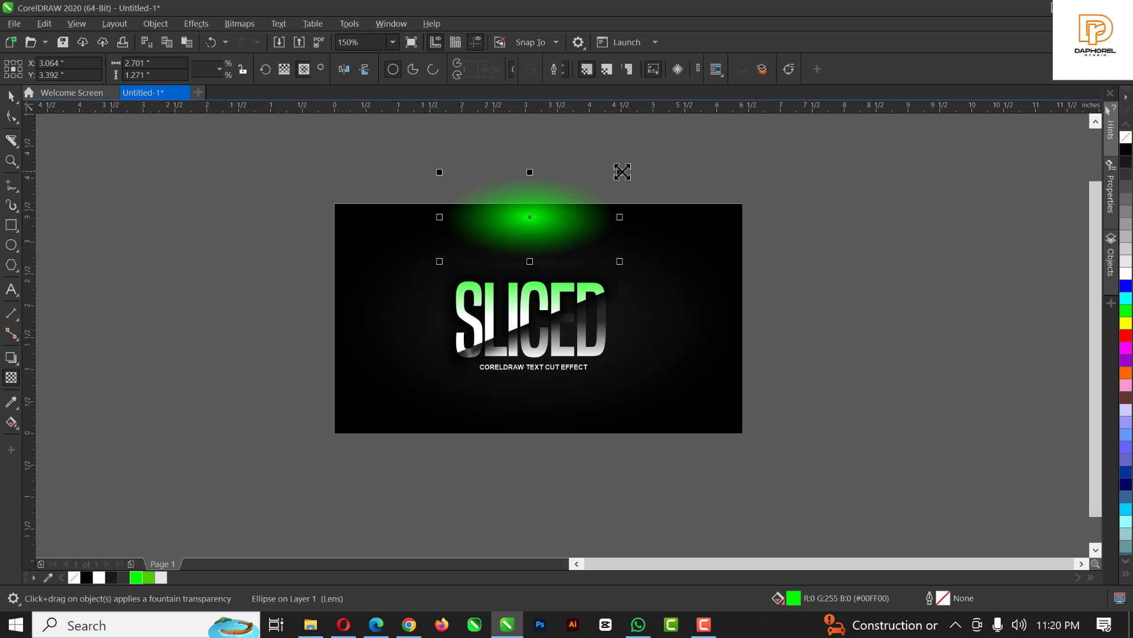
left_click_drag(622, 171, 671, 148)
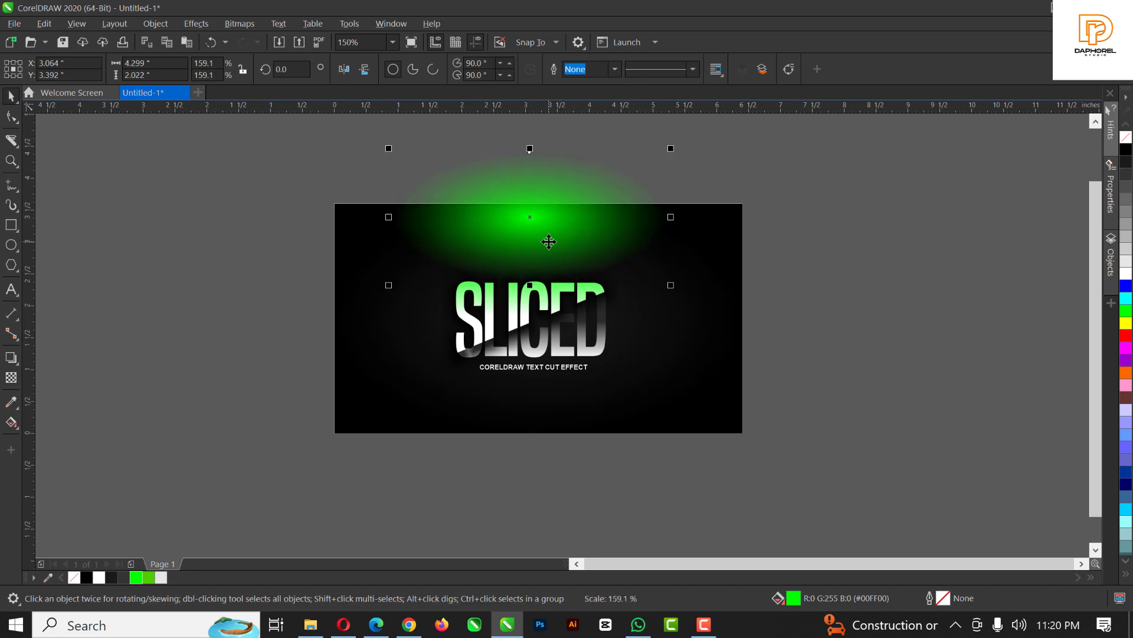
left_click_drag(549, 241, 546, 214)
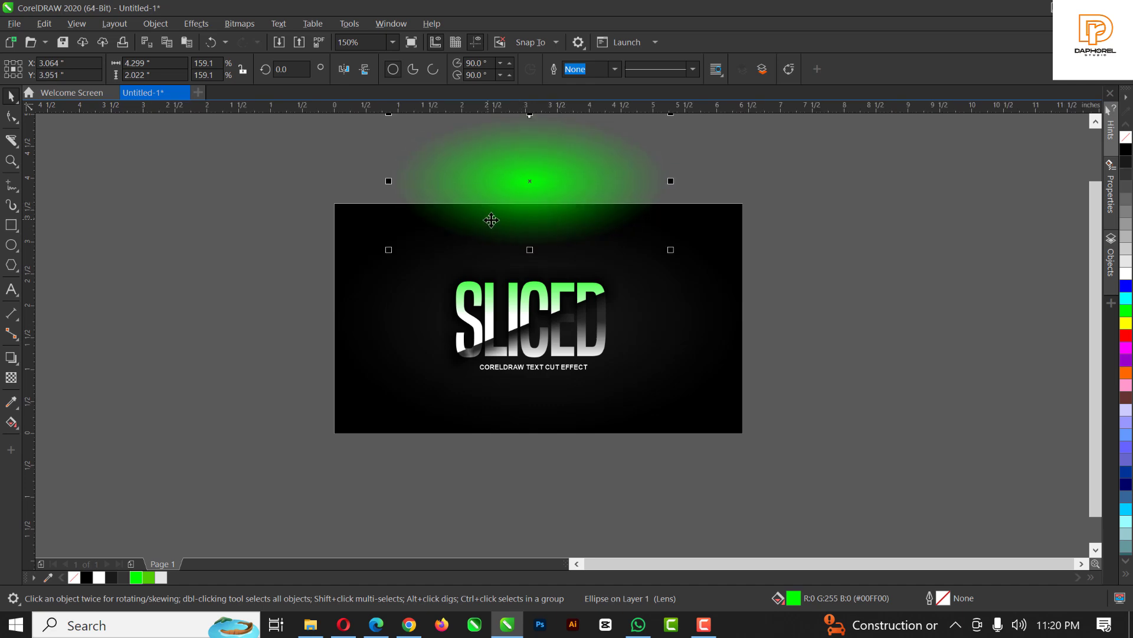
- PowerClip the green glow inside the black background rectangle
right_click(544, 195)
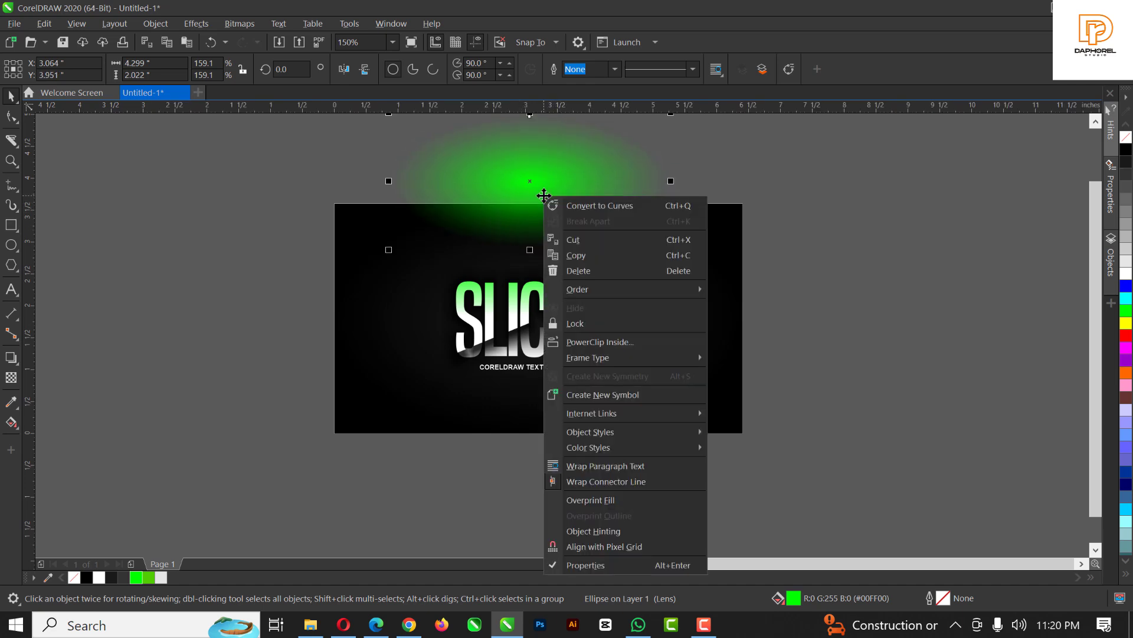
left_click(599, 342)
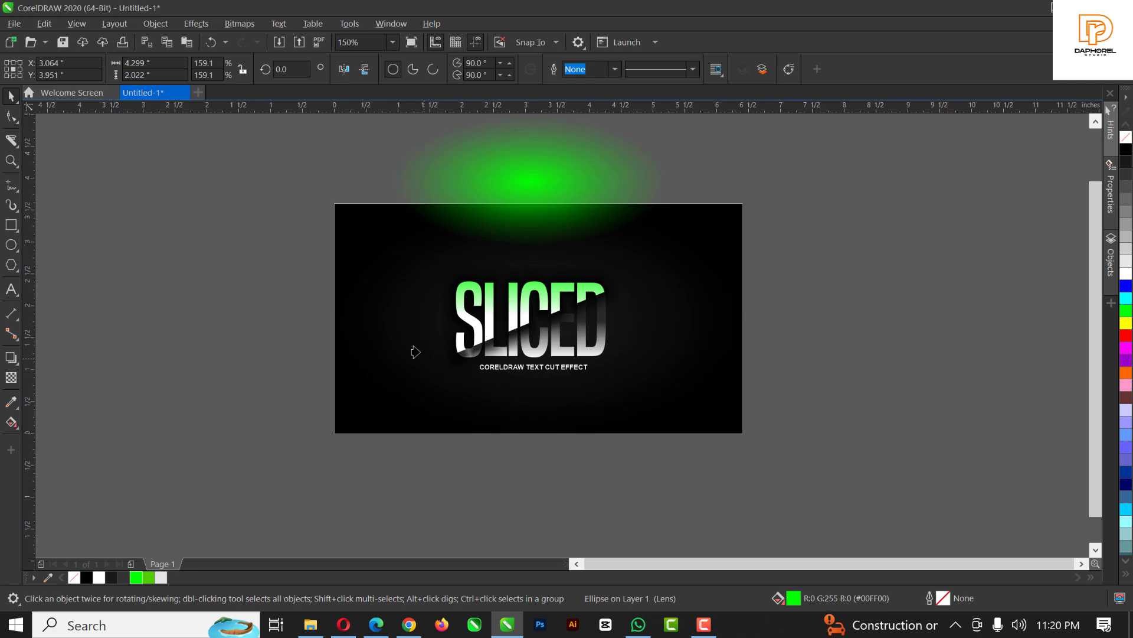
left_click(362, 300)
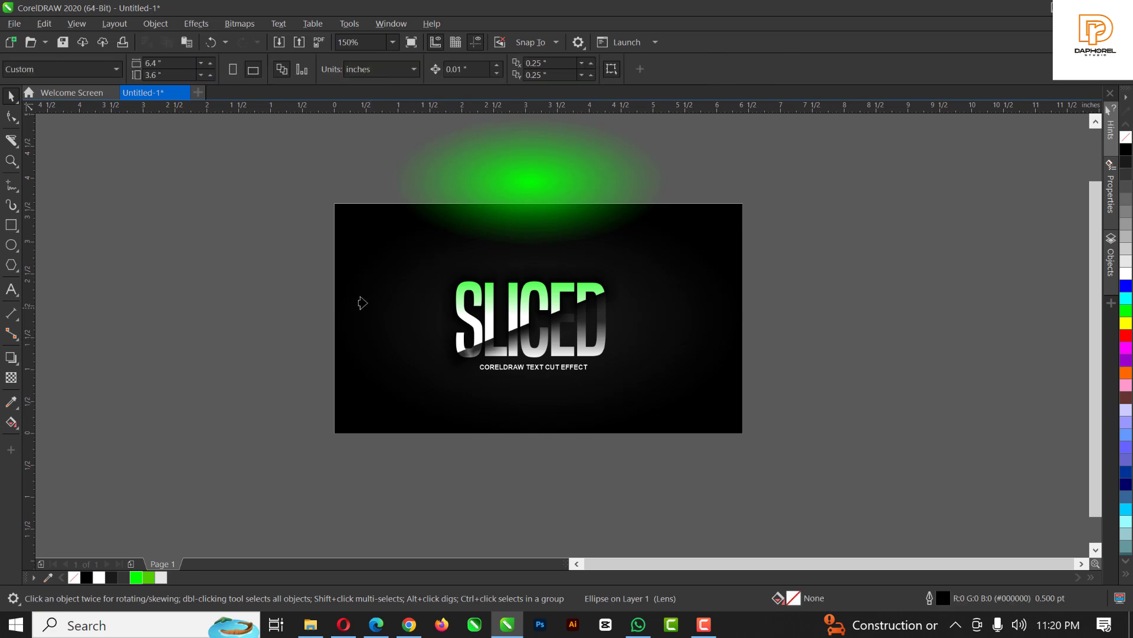
- Inside the PowerClip, move the glow ellipse over to the background's left edge
left_click(555, 223, "ctrl")
left_click_drag(561, 209, 269, 367)
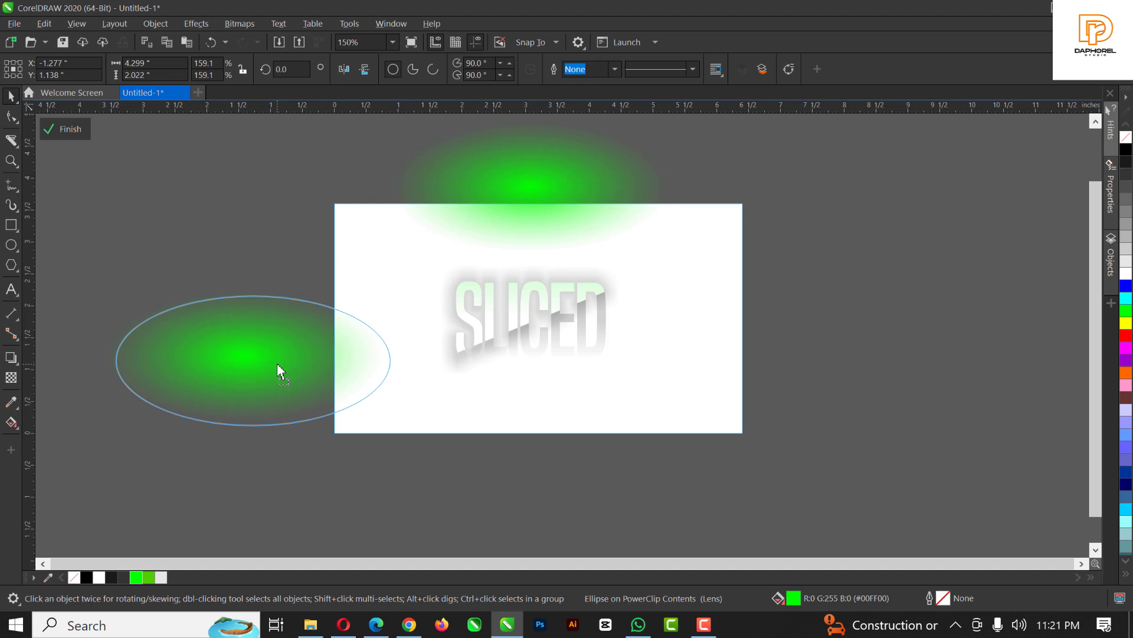
left_click(341, 505, "ctrl")
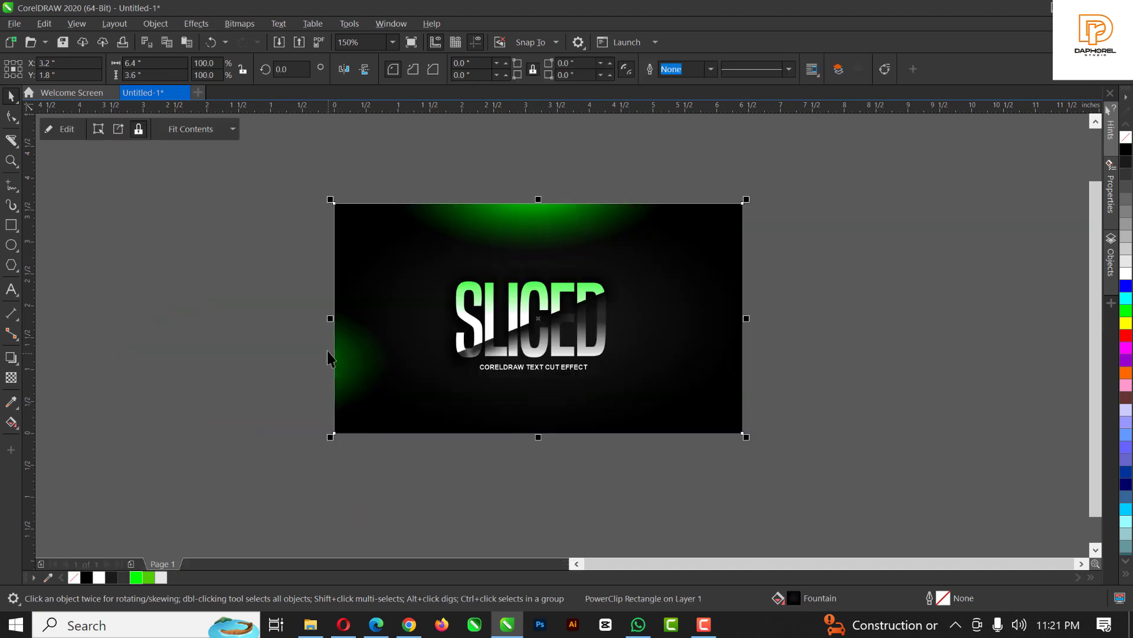
- Place a copy of the glow at the lower right, tilted about 24 degrees, and finish editing
left_click(345, 371, "ctrl")
left_click(299, 367)
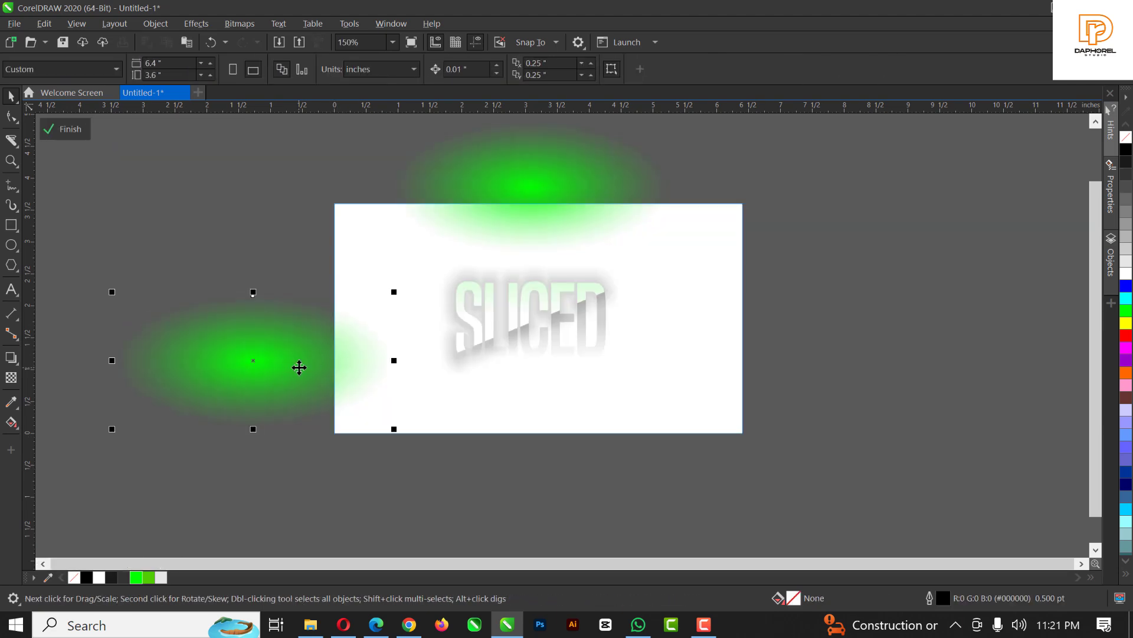
left_click_drag(296, 363, 856, 444)
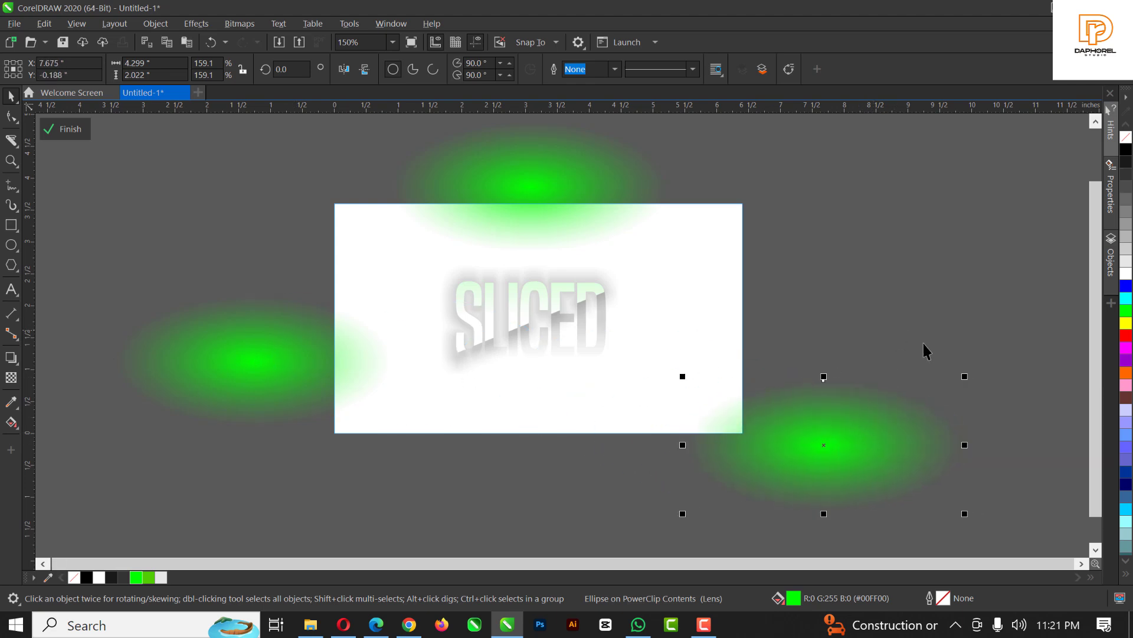
left_click(908, 449)
left_click_drag(969, 385, 972, 440)
left_click(75, 129)
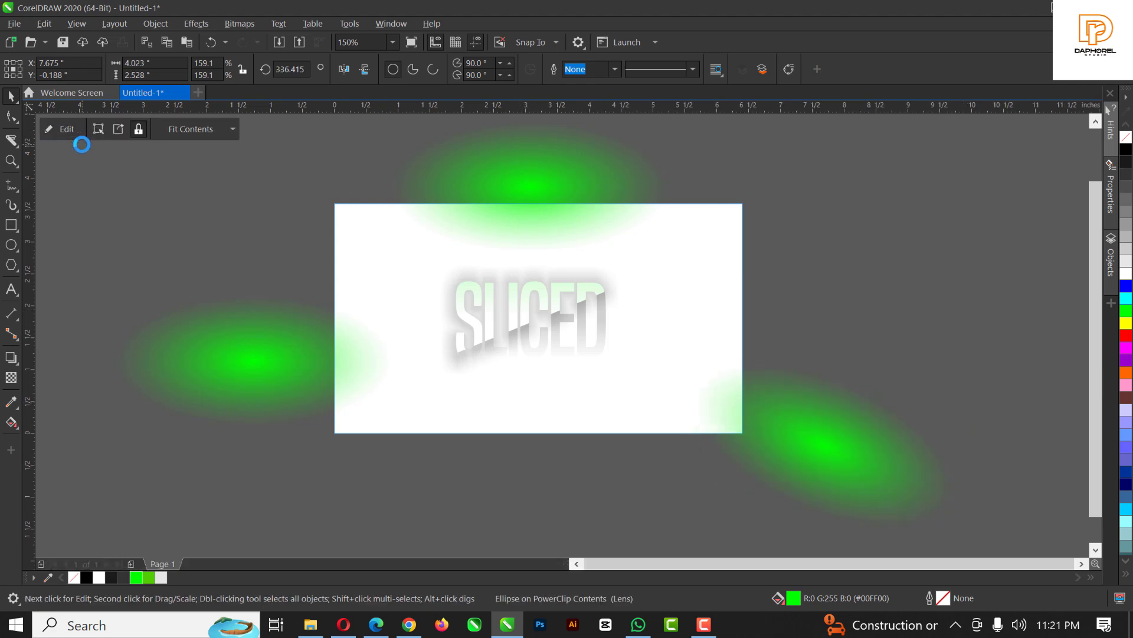
key("Escape")
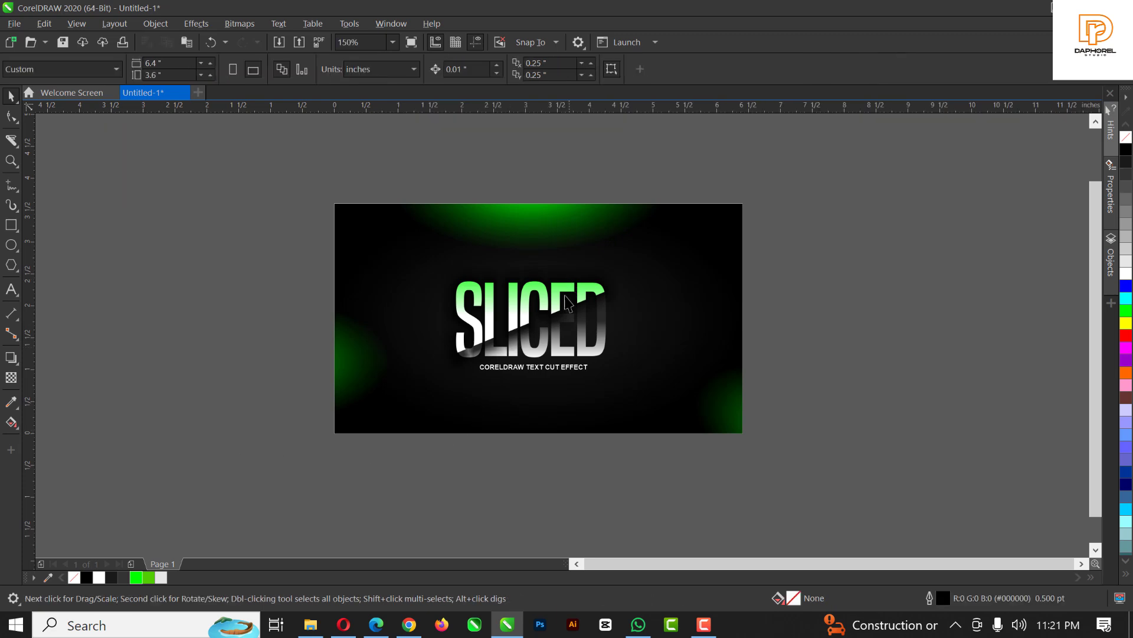
- Add a drop shadow to SLICED's green upper half, raising its feathering to 27
scroll(560, 301, "up", 2)
left_click(533, 315)
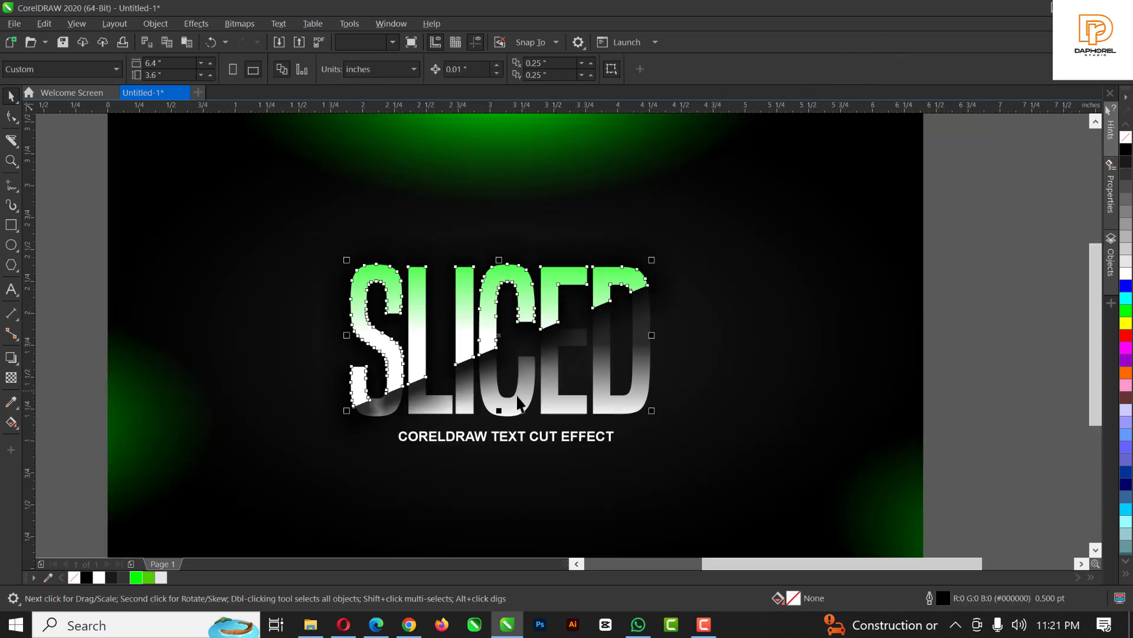
left_click(10, 358)
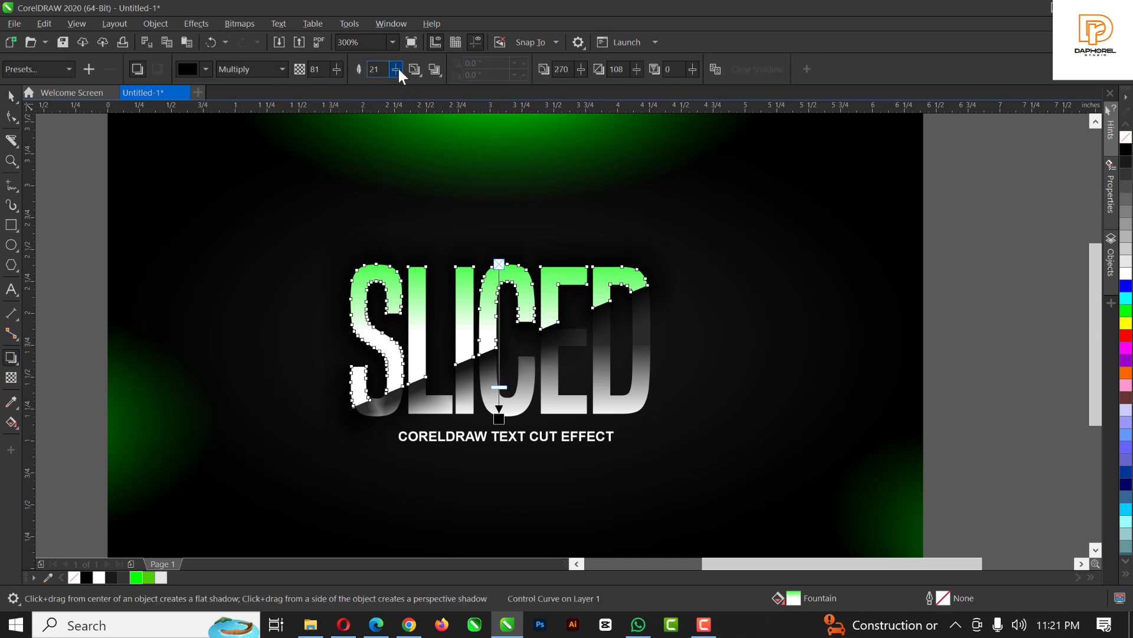
left_click_drag(398, 66, 402, 67)
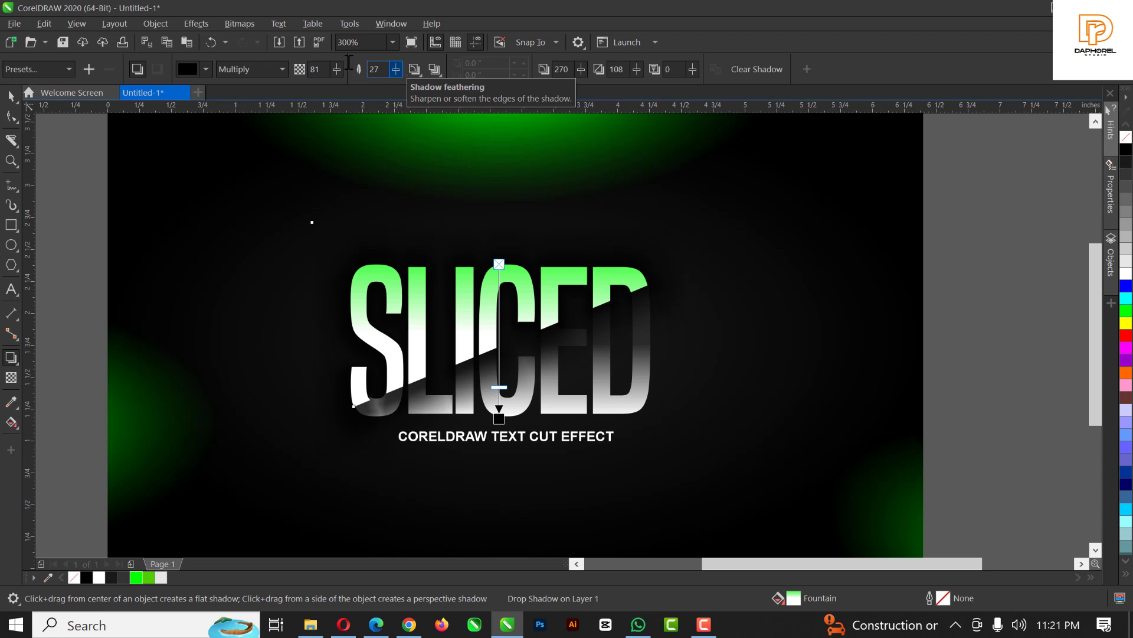
left_click(10, 96)
scroll(523, 345, "down", 2)
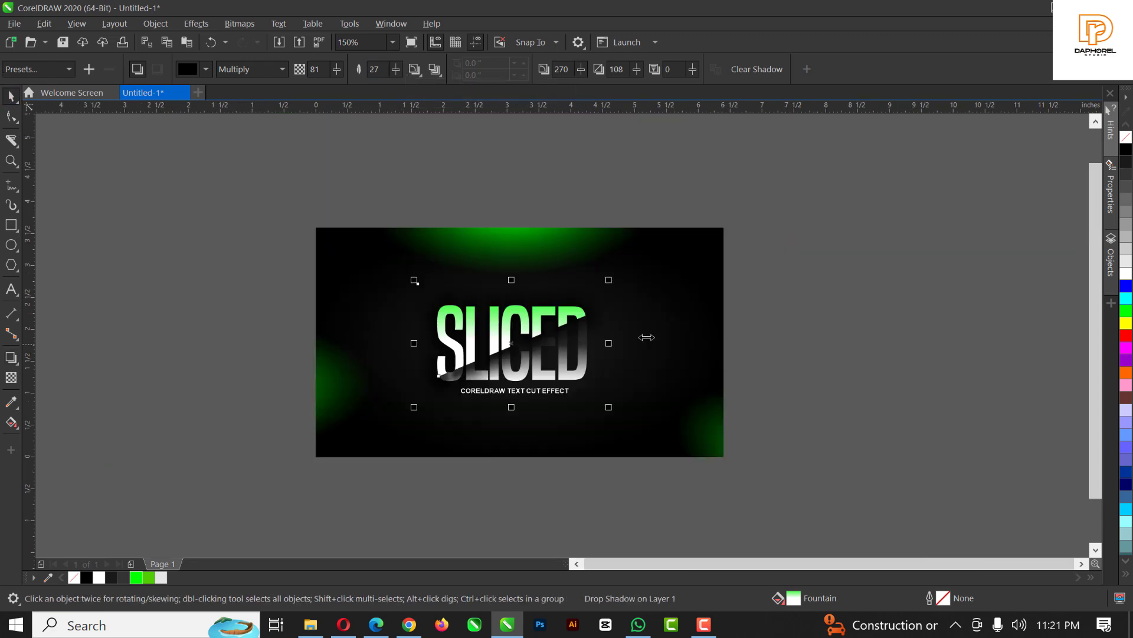
left_click(779, 303)
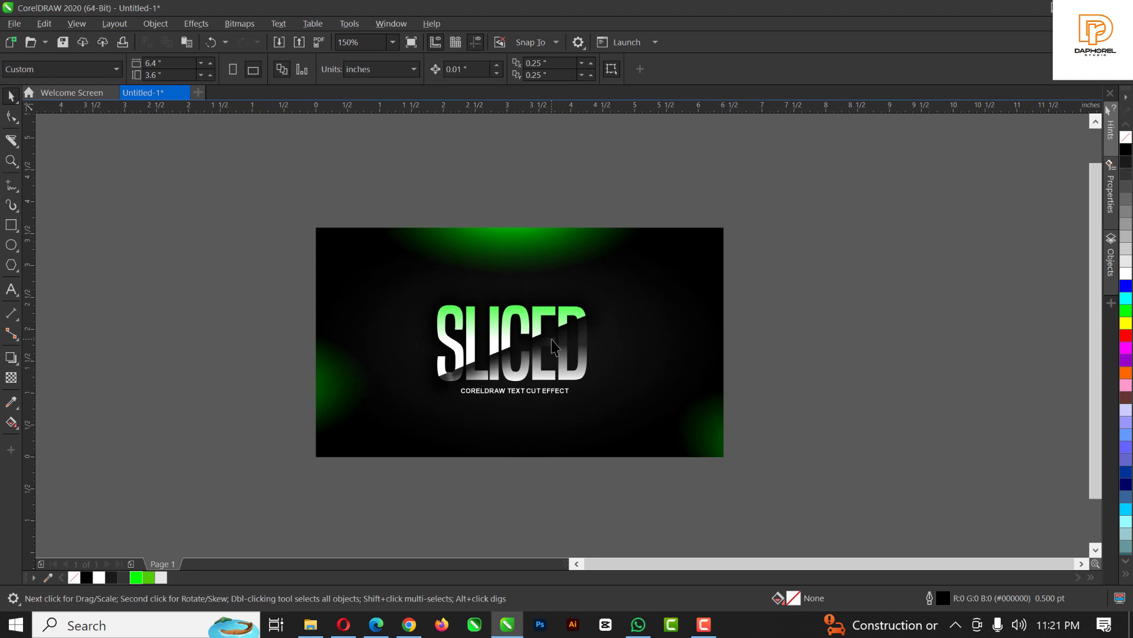
- Zoom in on the finished SLICED design, then switch to another running application
scroll(469, 351, "up", 2)
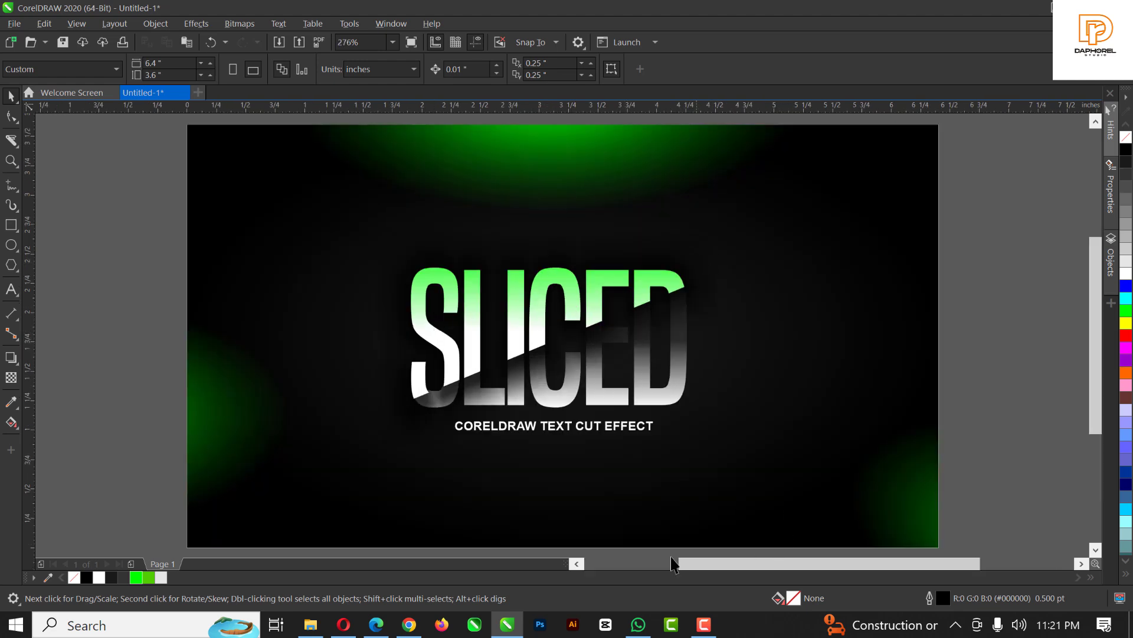
left_click(704, 623)
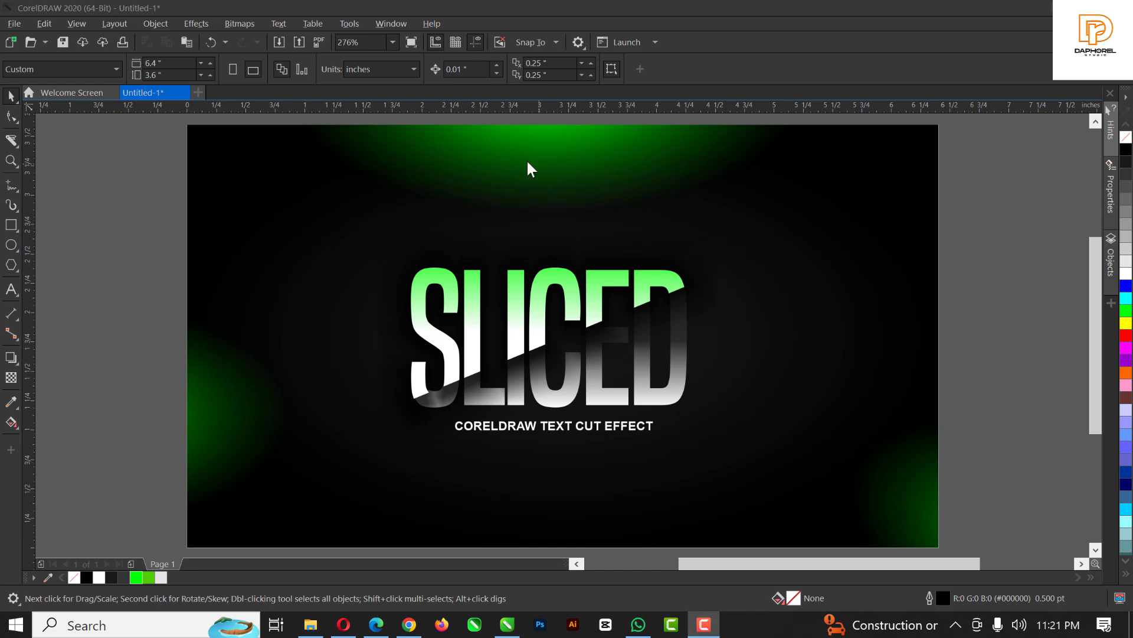